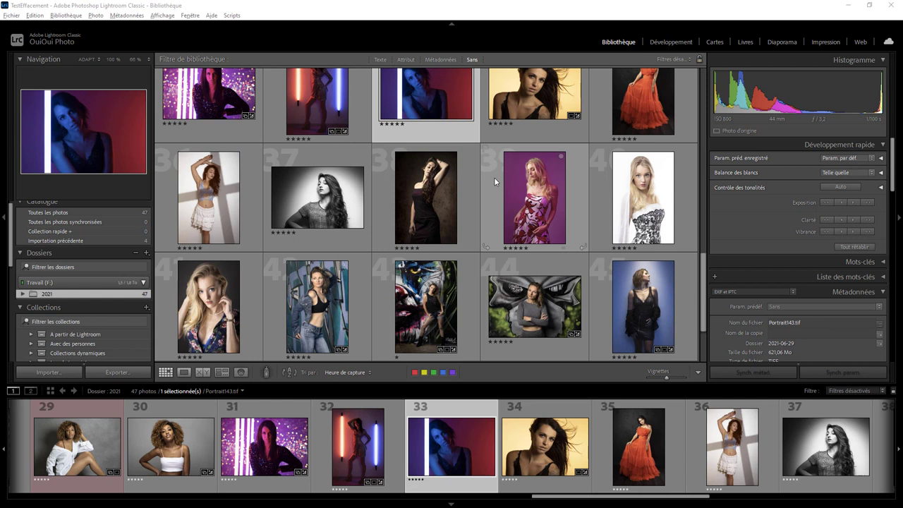
Step: Select photos 36 through 40 and ask to remove those five photos
{"action": "left_click", "coordinate": [494, 177]}
{"action": "mouse_move", "coordinate": [209, 197]}
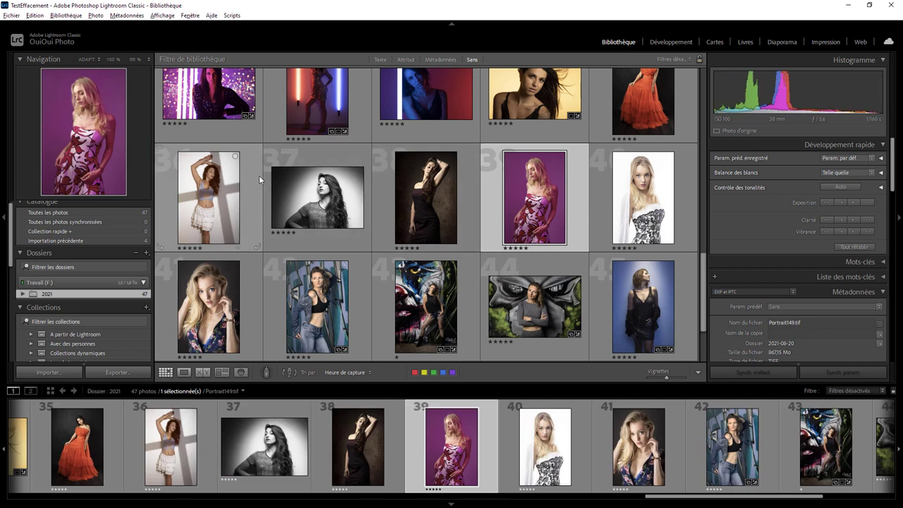
{"action": "left_click", "coordinate": [259, 176]}
{"action": "left_click", "coordinate": [601, 189], "text": "shift"}
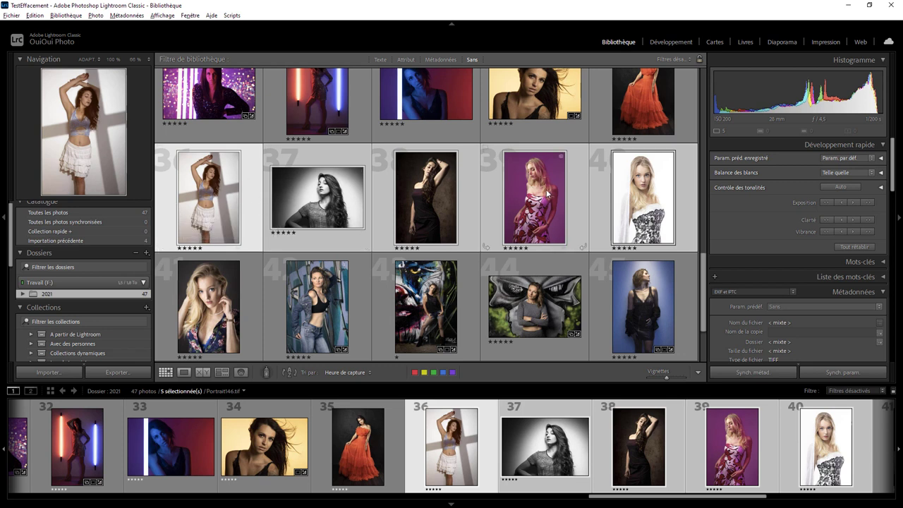
{"action": "mouse_move", "coordinate": [399, 202]}
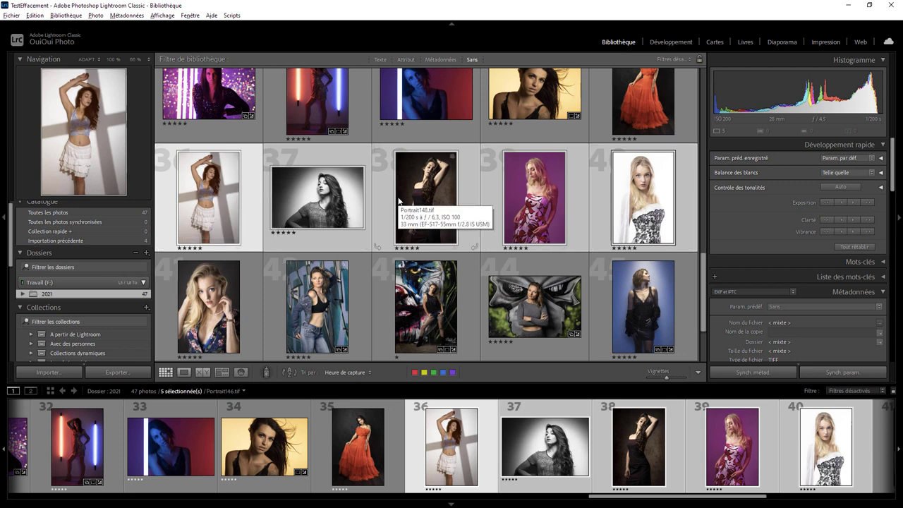
{"action": "key", "text": "Delete"}
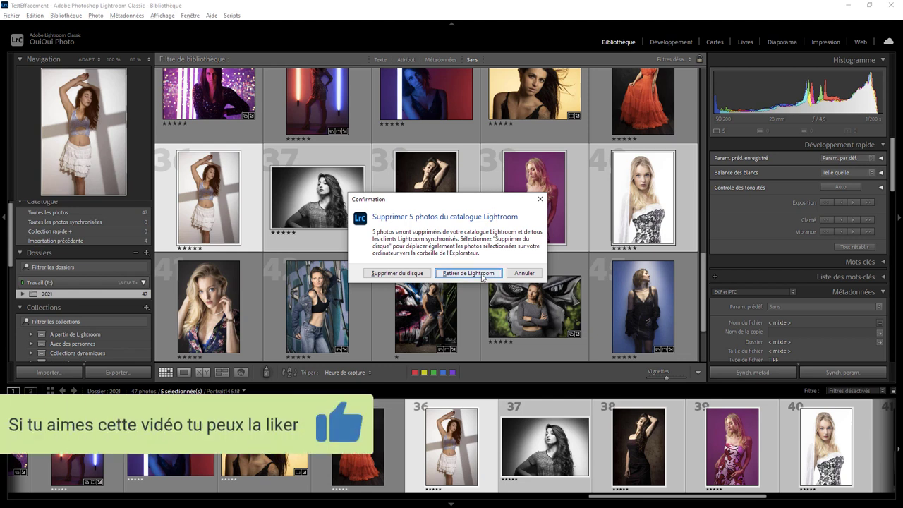
Step: Choose 'Retirer de Lightroom' to remove the five photos from the catalog only
{"action": "left_click", "coordinate": [482, 276]}
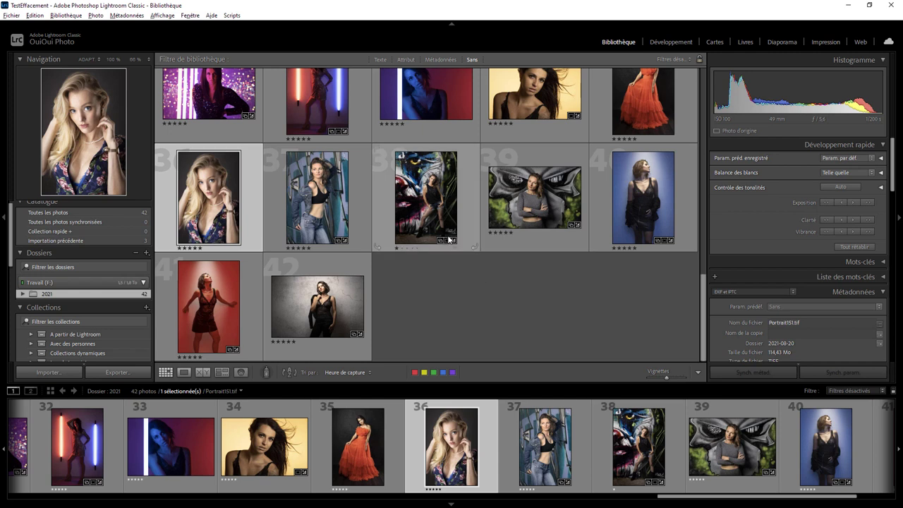
Step: Undo 'Retirer les photos' from the Edition menu, then request deleting the five photos again
{"action": "left_click", "coordinate": [35, 15]}
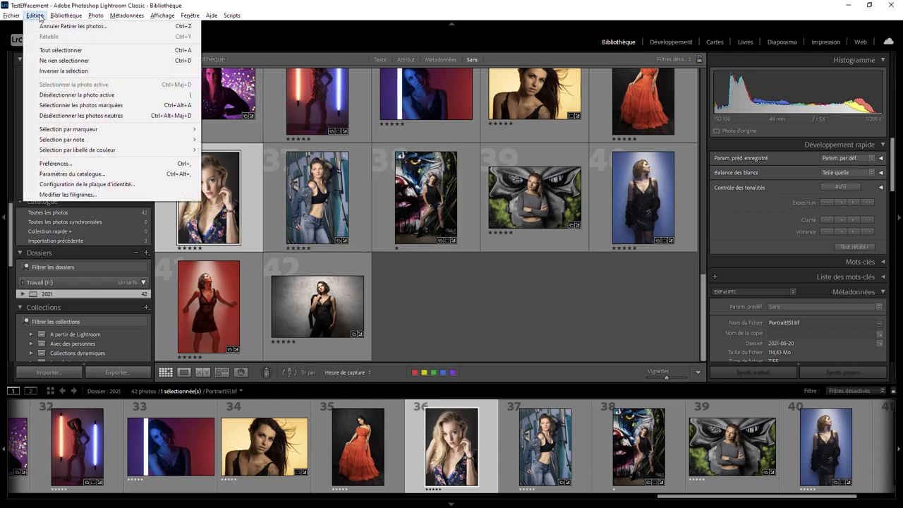
{"action": "left_click", "coordinate": [50, 26]}
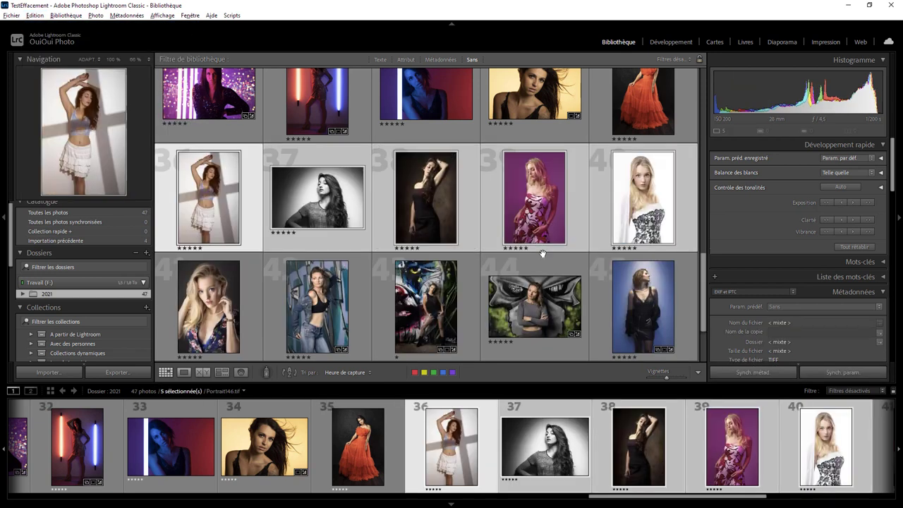
{"action": "mouse_move", "coordinate": [535, 306]}
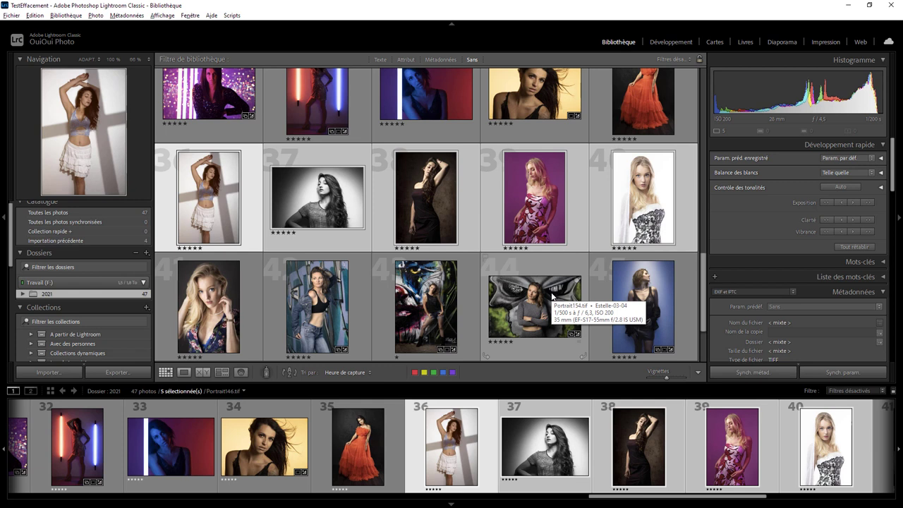
{"action": "key", "text": "Delete"}
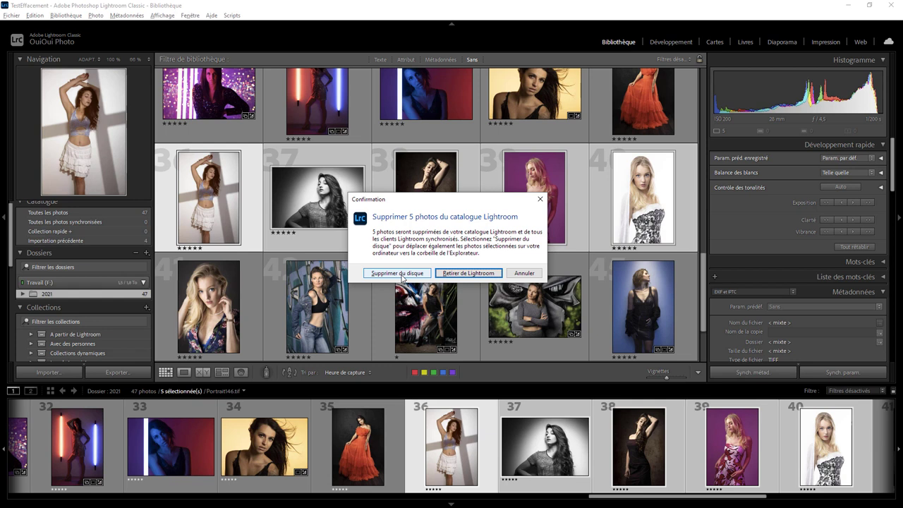
Step: Choose 'Supprimer du disque' to delete the five portrait photos from disk
{"action": "left_click", "coordinate": [397, 274]}
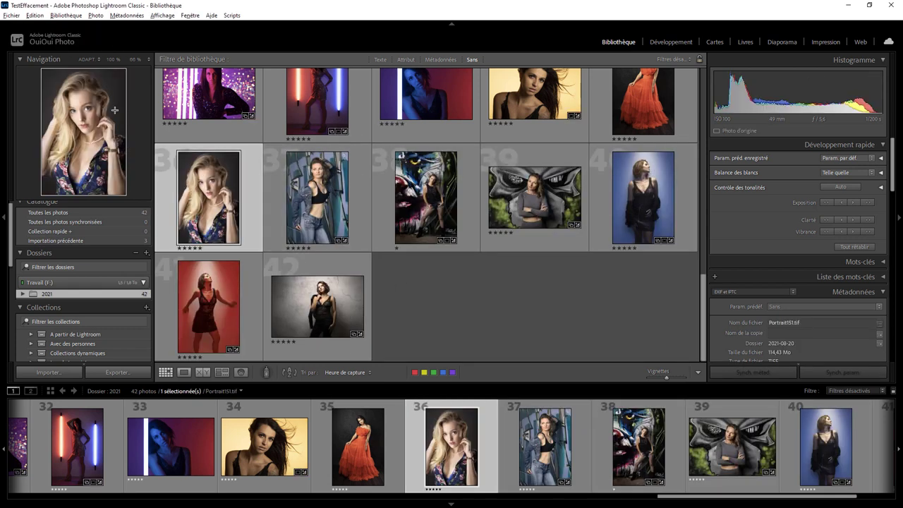
{"action": "left_click", "coordinate": [36, 16]}
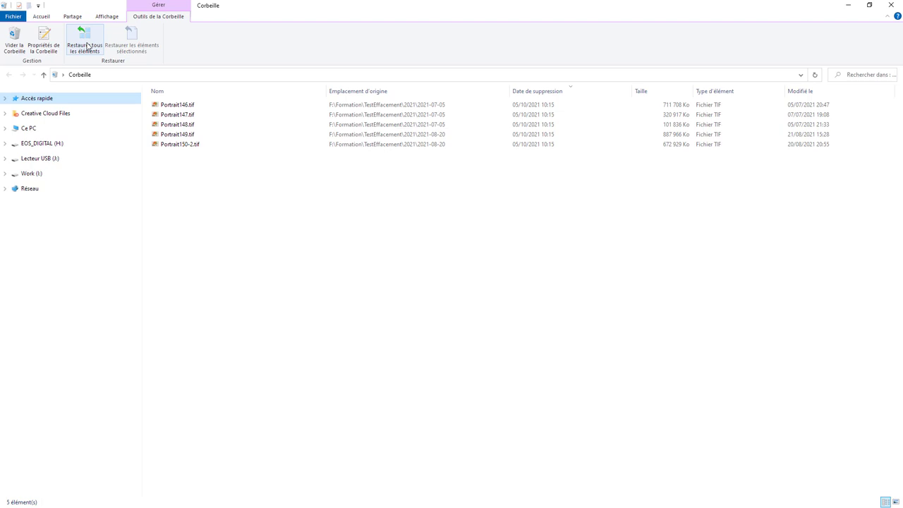
Step: Restore all five portrait TIFs from the Recycle Bin with 'Restaurer tous les éléments', confirming Oui
{"action": "left_click", "coordinate": [88, 45]}
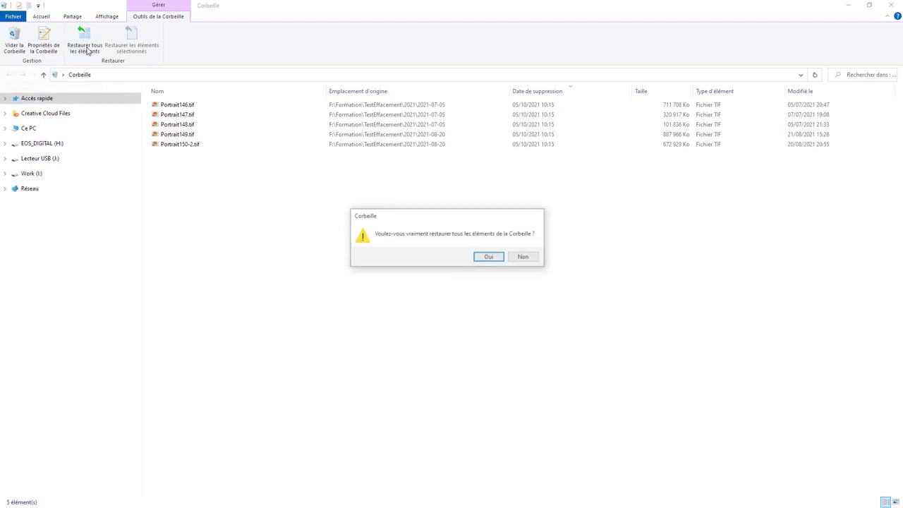
{"action": "left_click", "coordinate": [490, 259]}
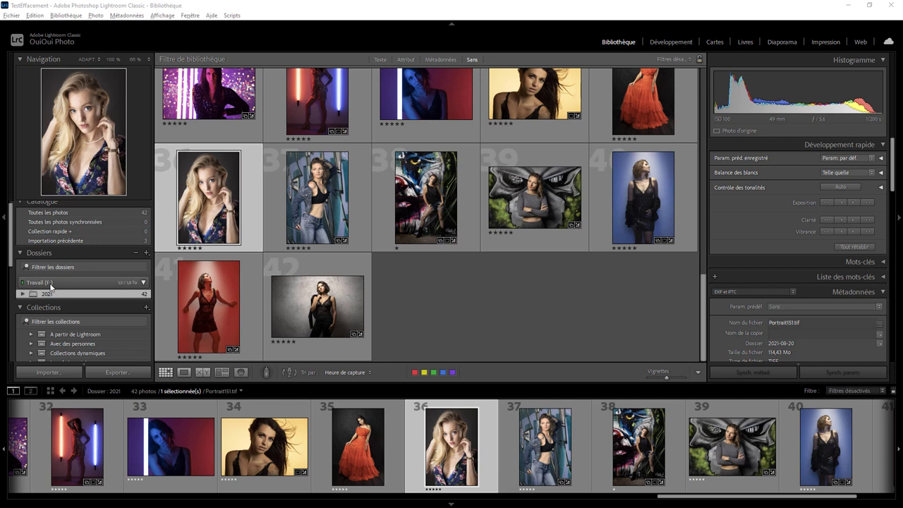
Step: Synchronise folder 2021 to re-import the five restored photos
{"action": "right_click", "coordinate": [84, 295]}
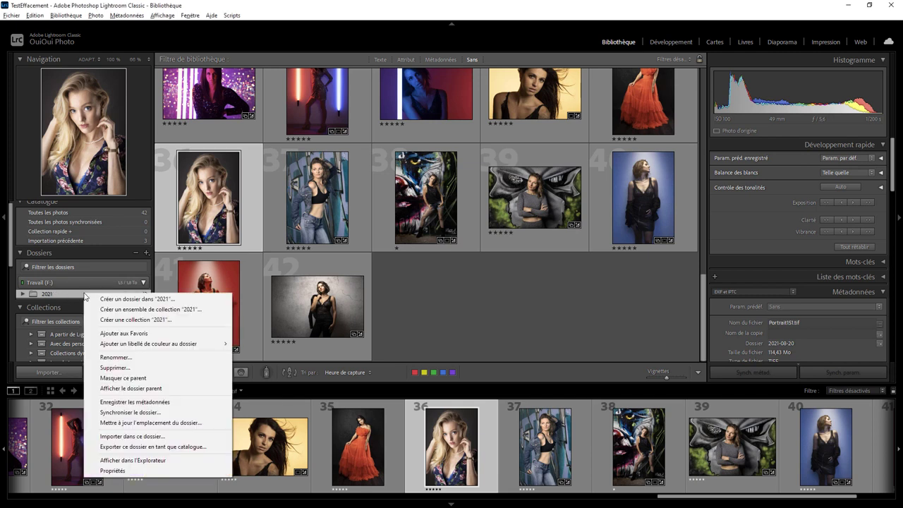
{"action": "left_click", "coordinate": [149, 414]}
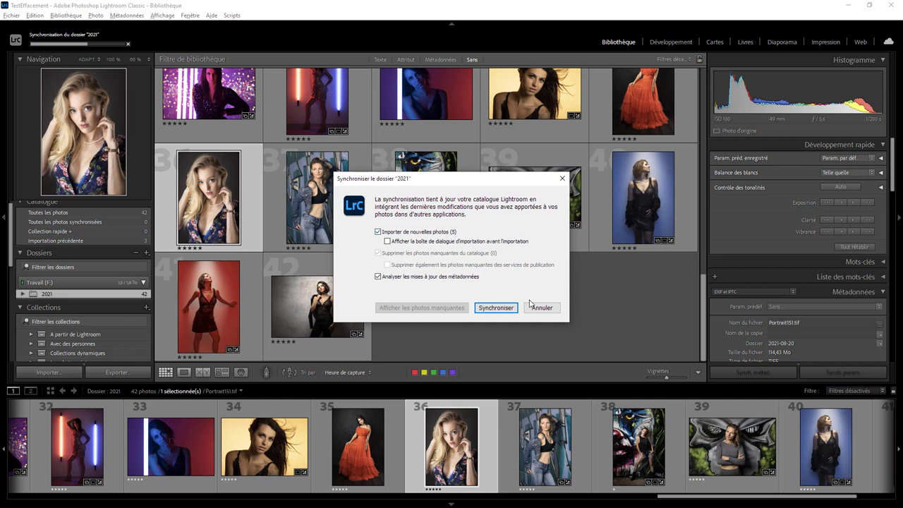
{"action": "left_click", "coordinate": [496, 308]}
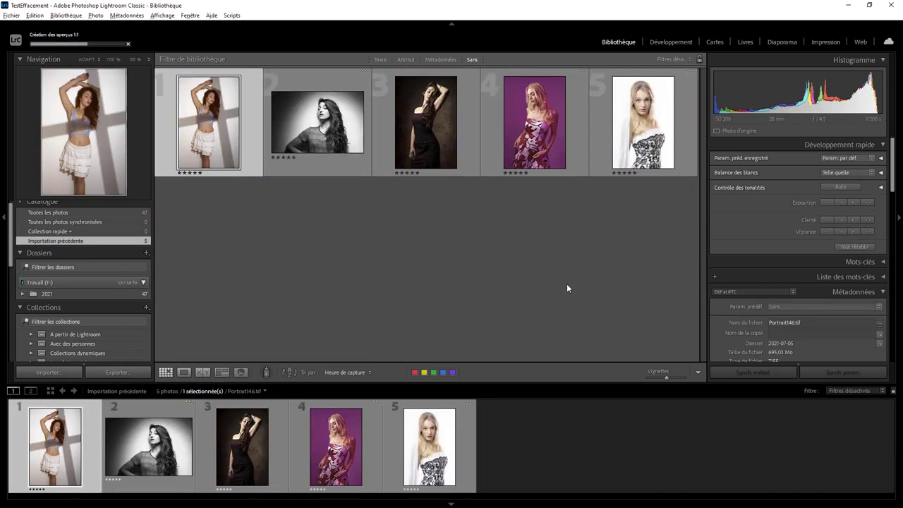
Step: Show 'Toutes les photos' from the Catalogue panel, all 47 photos
{"action": "left_click", "coordinate": [125, 212]}
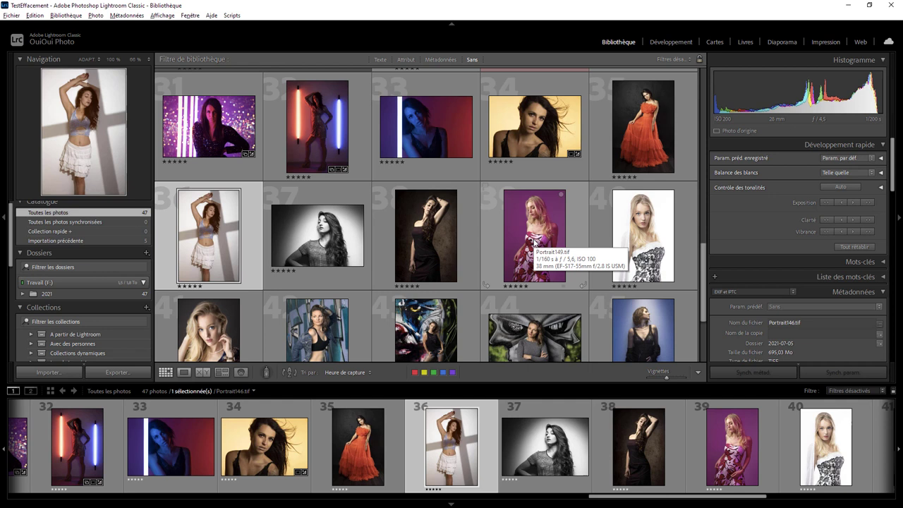
Step: Add the model's name as a keyword to photo 40 in the Mots-clés panel
{"action": "left_click", "coordinate": [879, 265]}
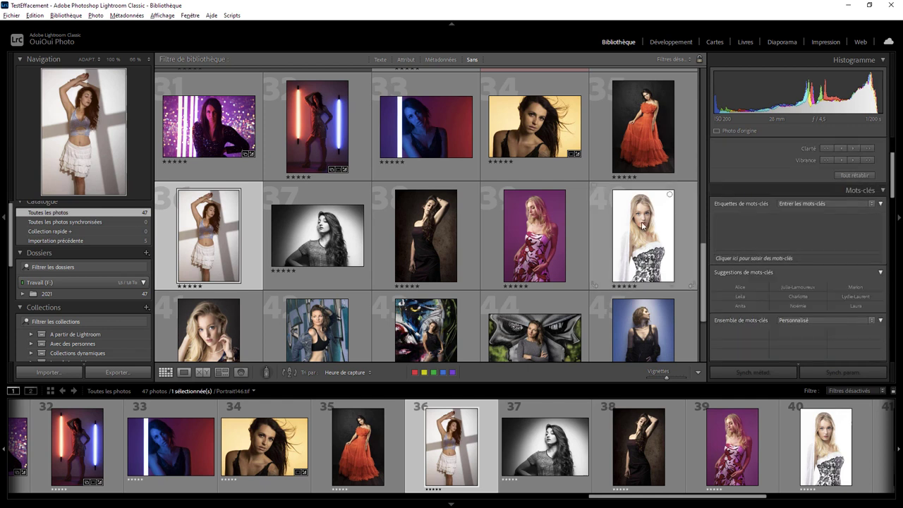
{"action": "left_click", "coordinate": [606, 232]}
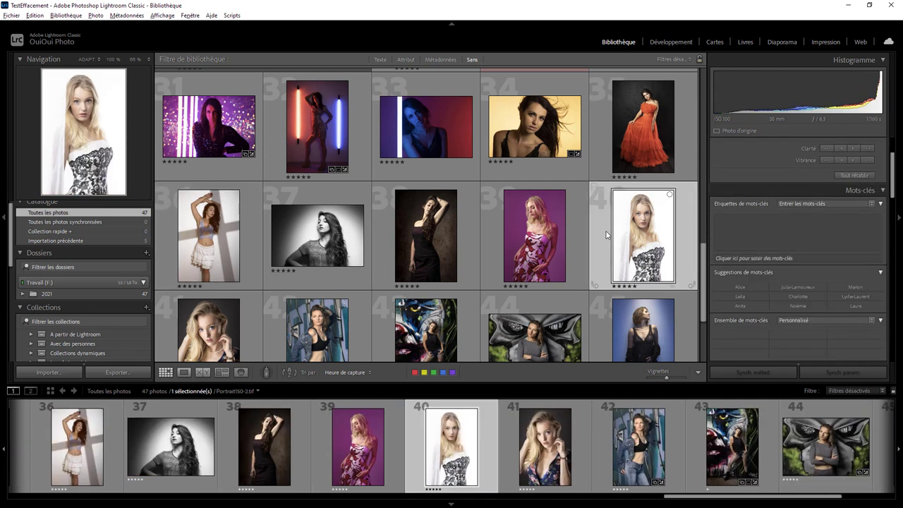
{"action": "left_click", "coordinate": [741, 229]}
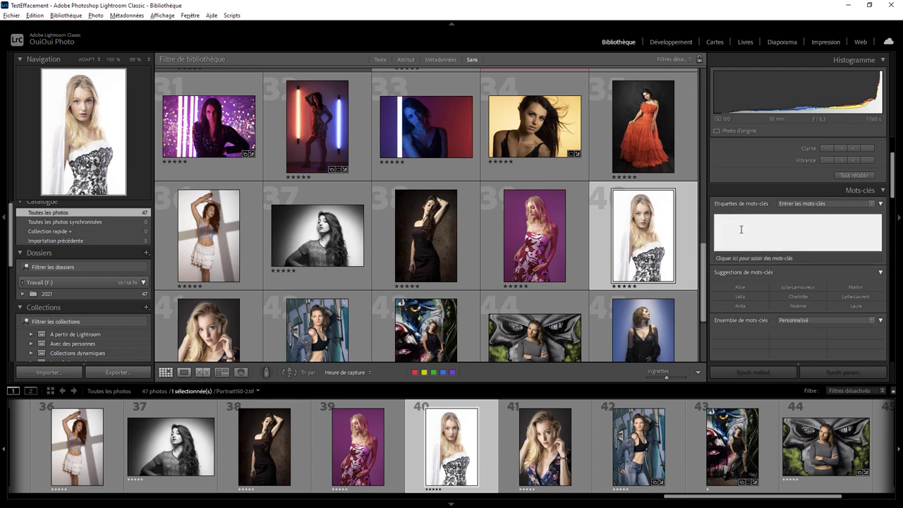
{"action": "type", "text": "Alizée"}
{"action": "key", "text": "Return"}
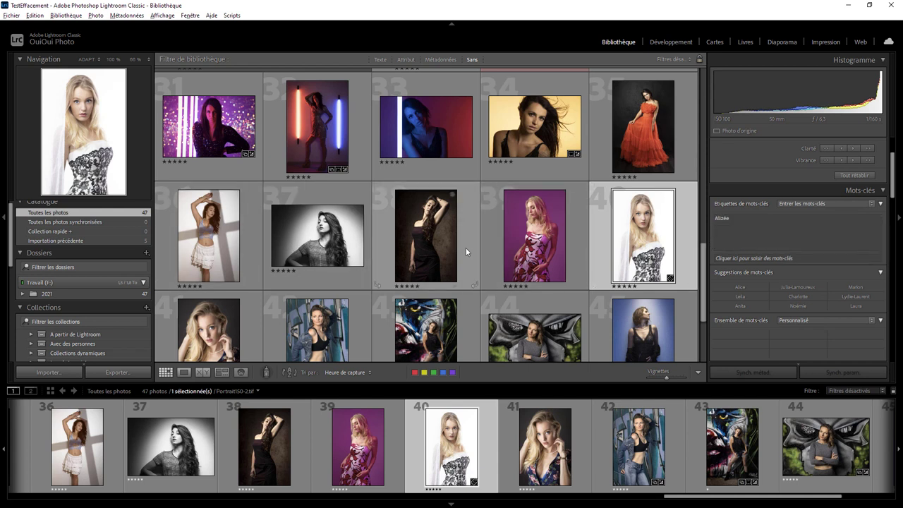
Step: Tag photo 38 with its model's name keyword, compare both, and open photo 40 in Développement
{"action": "left_click", "coordinate": [466, 252]}
{"action": "left_click", "coordinate": [743, 227]}
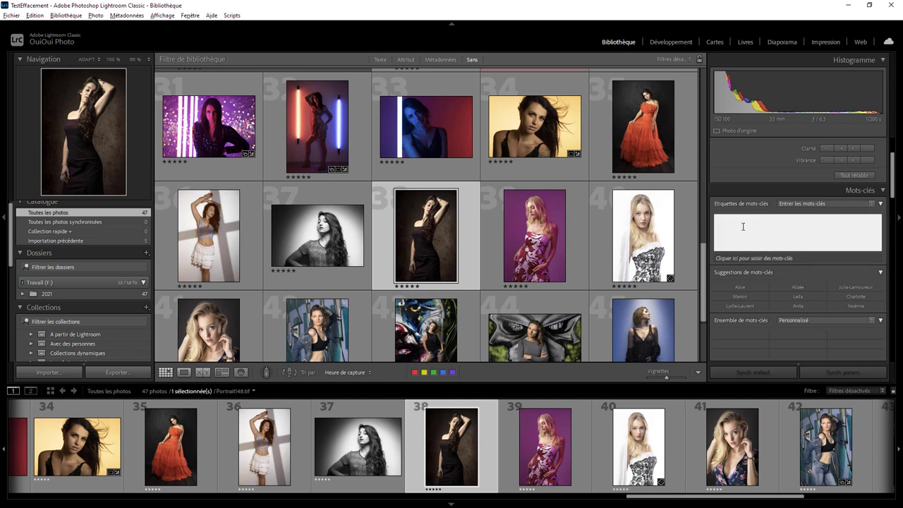
{"action": "type", "text": "Gunloo"}
{"action": "key", "text": "Return"}
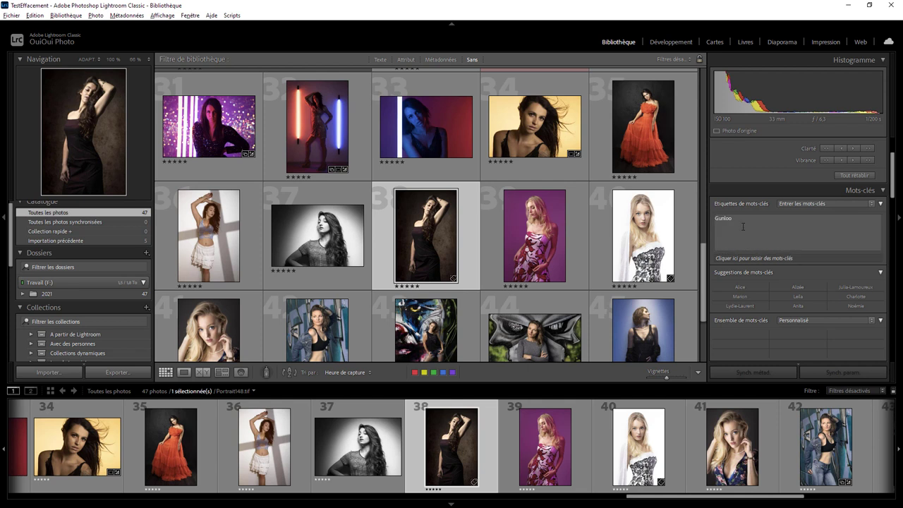
{"action": "left_click", "coordinate": [598, 245]}
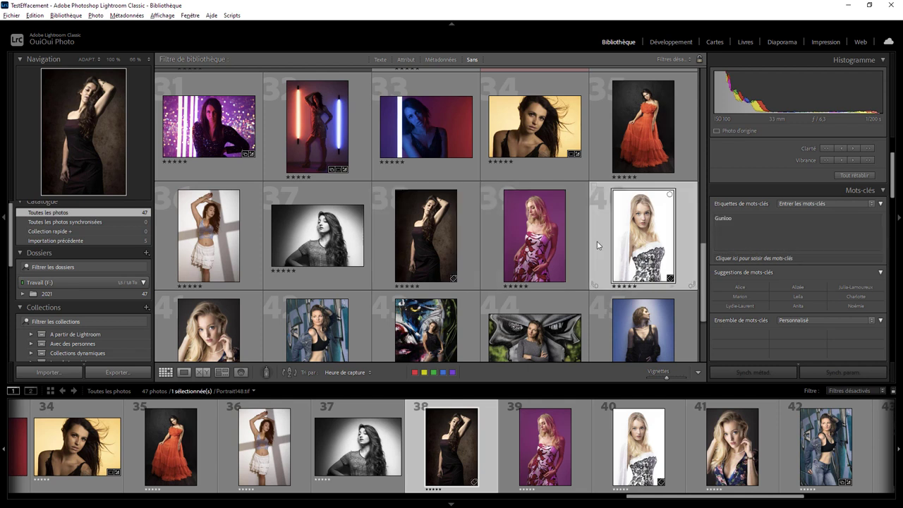
{"action": "left_click", "coordinate": [470, 240]}
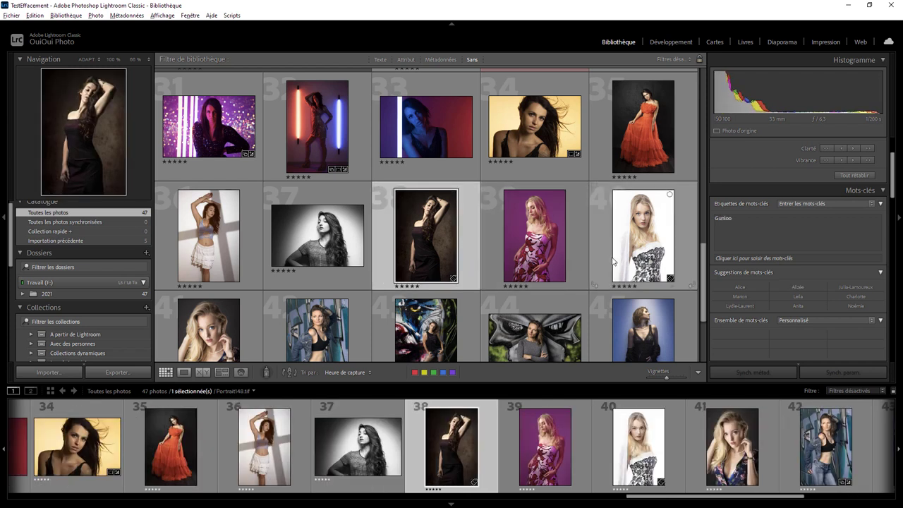
{"action": "left_click", "coordinate": [612, 258]}
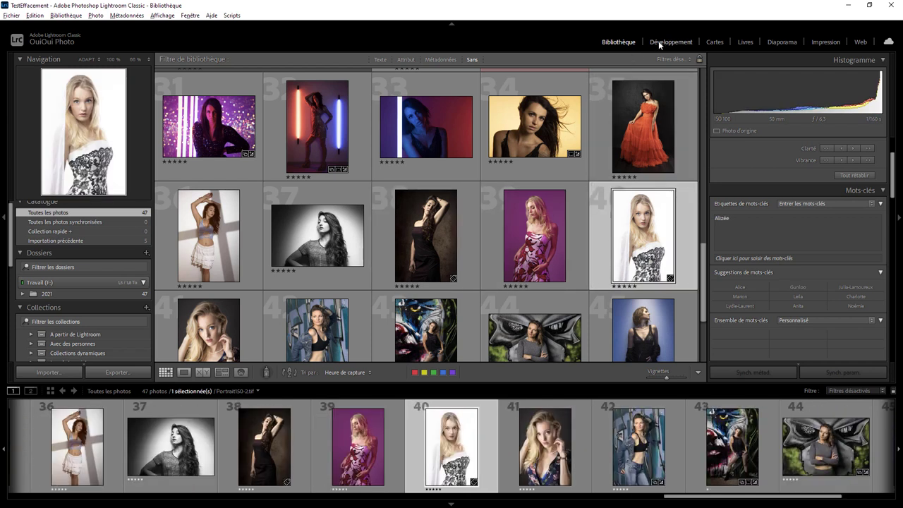
{"action": "left_click", "coordinate": [659, 42]}
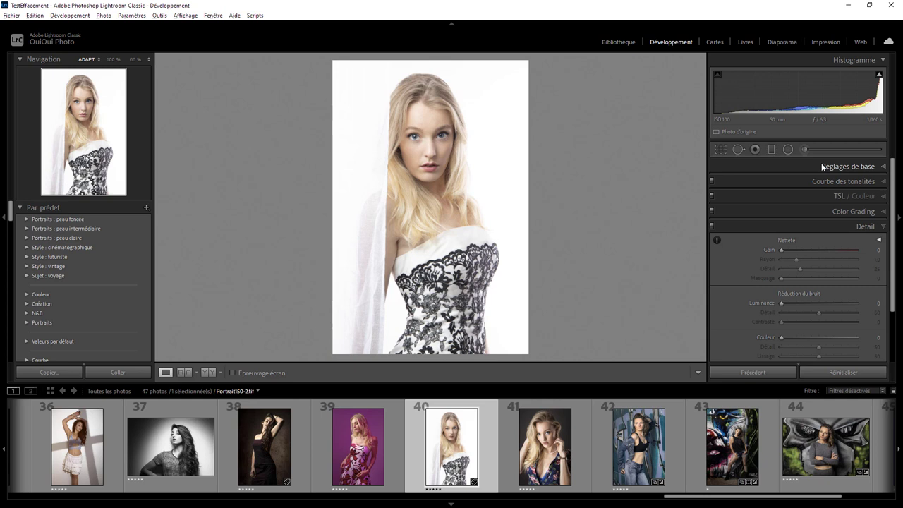
Step: Paint a dark 1 on photo 40 with a Brush mask at Exposure −4
{"action": "left_click", "coordinate": [802, 151]}
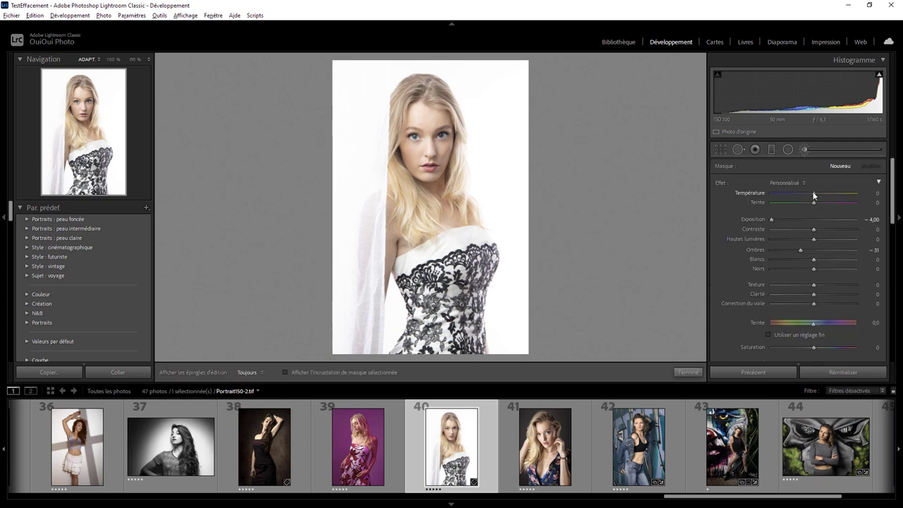
{"action": "double_click", "coordinate": [720, 183]}
{"action": "left_click_drag", "start_coordinate": [752, 219], "coordinate": [694, 225]}
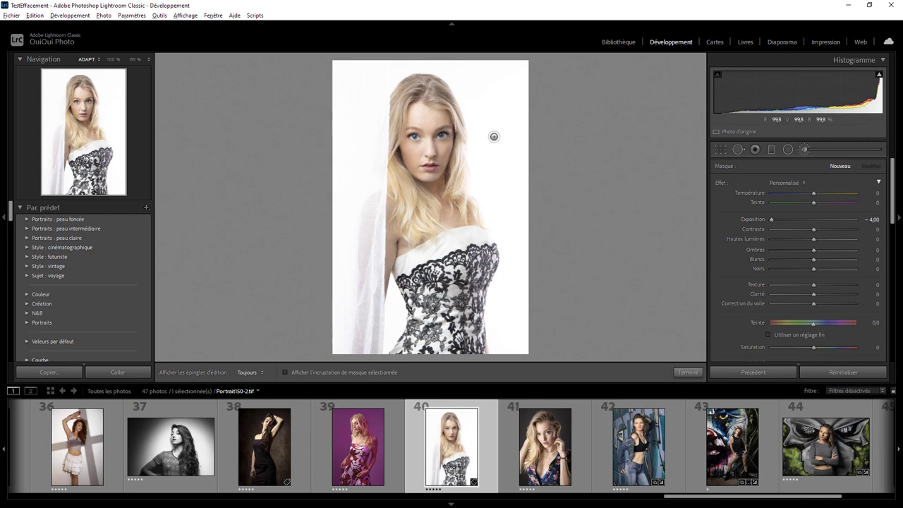
{"action": "left_click_drag", "start_coordinate": [482, 148], "coordinate": [503, 169]}
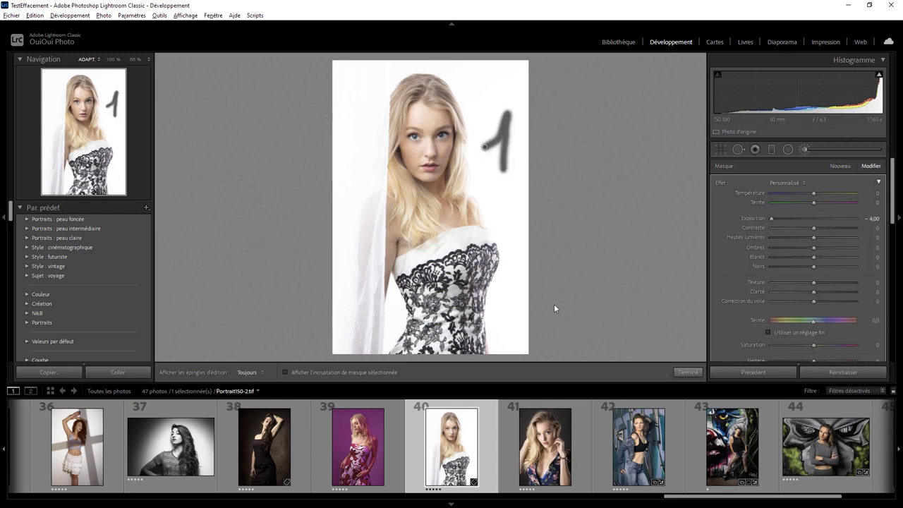
Step: Paint a bright 2 on photo 38 with a +4 exposure mask, then return to Bibliothèque
{"action": "left_click", "coordinate": [297, 442]}
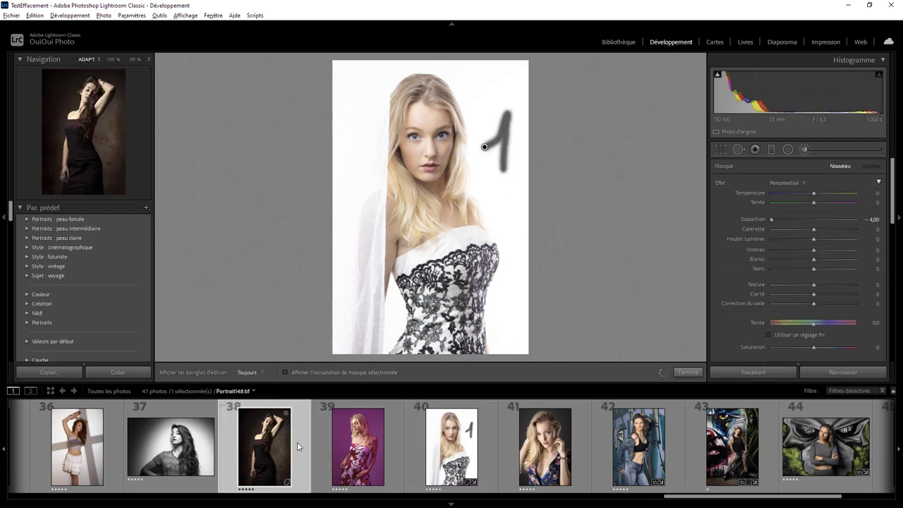
{"action": "left_click", "coordinate": [802, 151]}
{"action": "left_click_drag", "start_coordinate": [771, 220], "coordinate": [872, 222]}
{"action": "left_click_drag", "start_coordinate": [480, 199], "coordinate": [511, 239]}
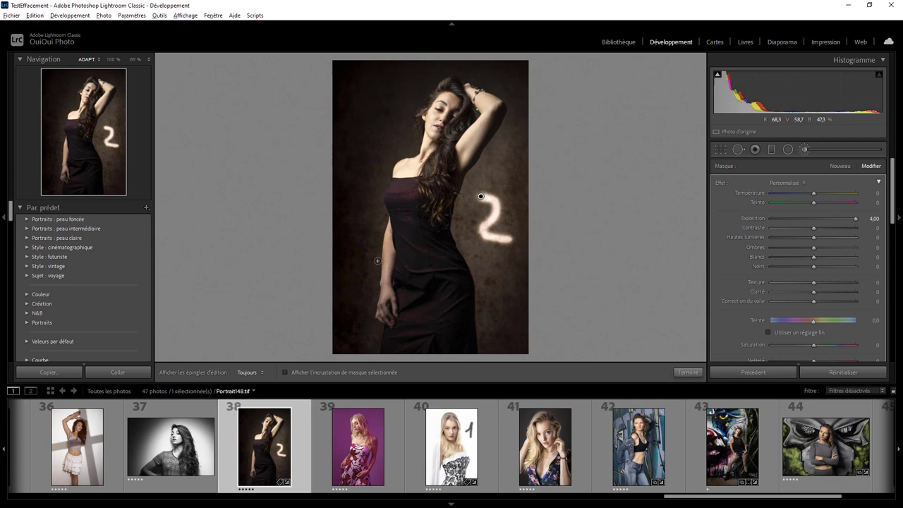
{"action": "left_click", "coordinate": [617, 42]}
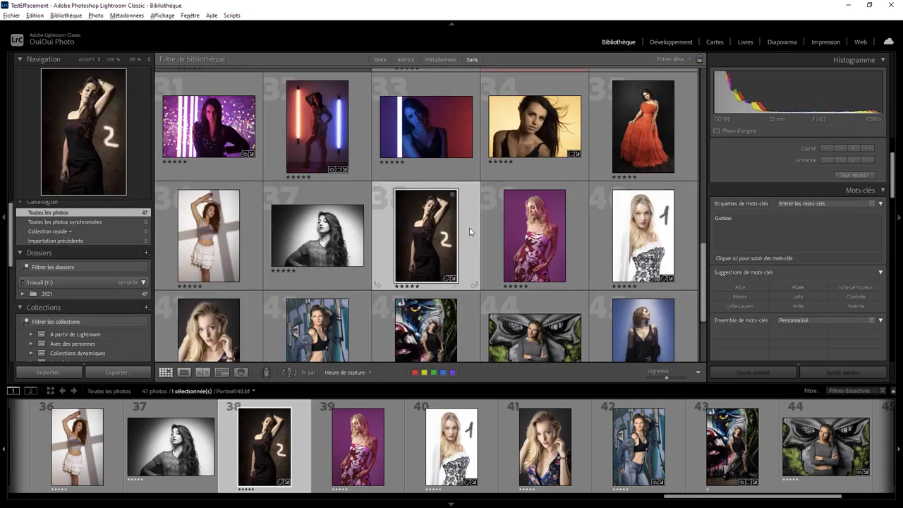
Step: Select photos 38 and 40 together and ask to remove them from the catalogue
{"action": "left_click", "coordinate": [597, 242], "text": "ctrl"}
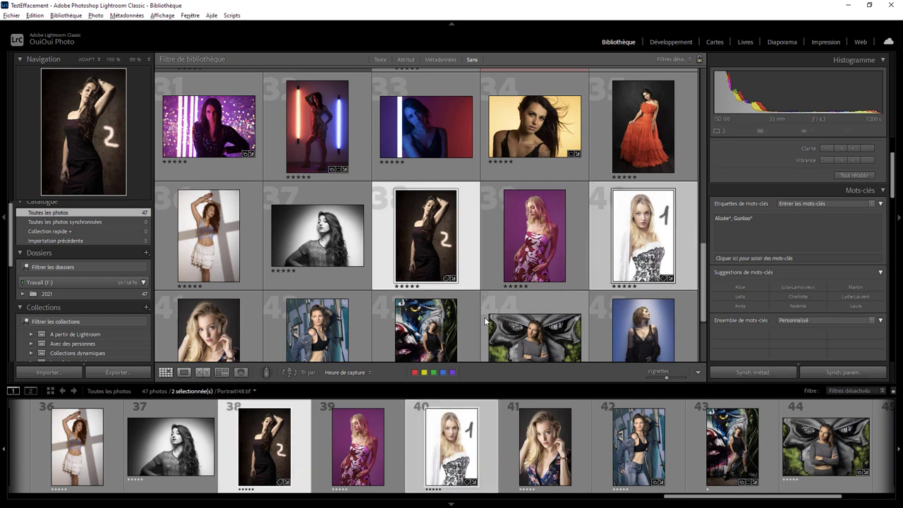
{"action": "key", "text": "Delete"}
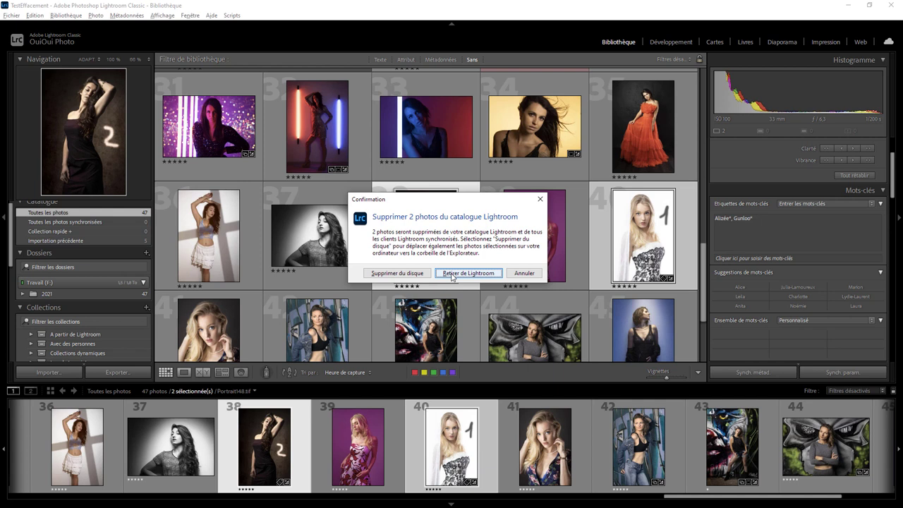
Step: Remove the two marked photos from the catalogue only, undoing once and redoing, leaving 45
{"action": "left_click", "coordinate": [452, 275]}
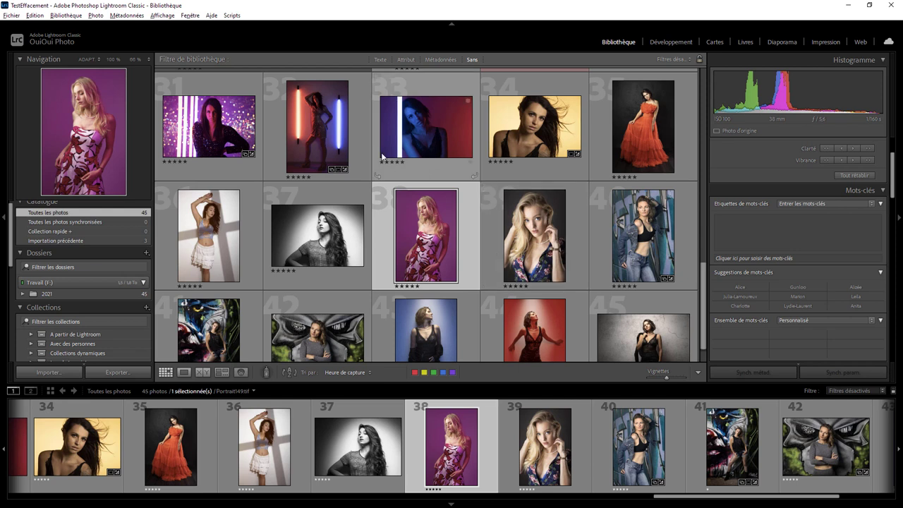
{"action": "left_click", "coordinate": [42, 15]}
{"action": "left_click", "coordinate": [49, 26]}
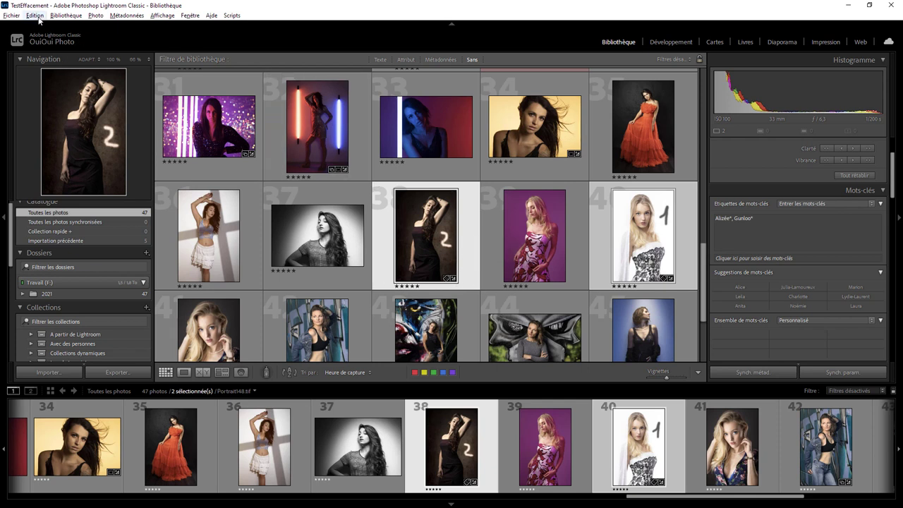
{"action": "mouse_move", "coordinate": [425, 235]}
{"action": "key", "text": "Delete"}
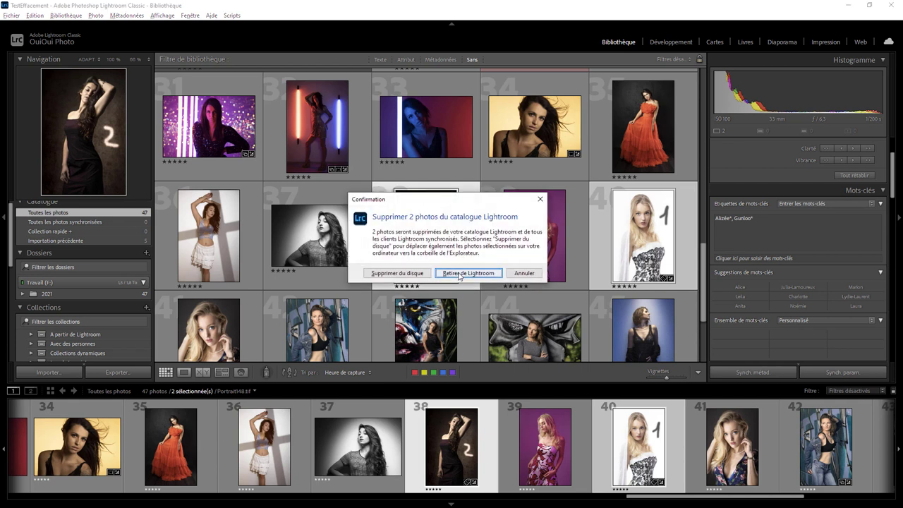
{"action": "left_click", "coordinate": [459, 273]}
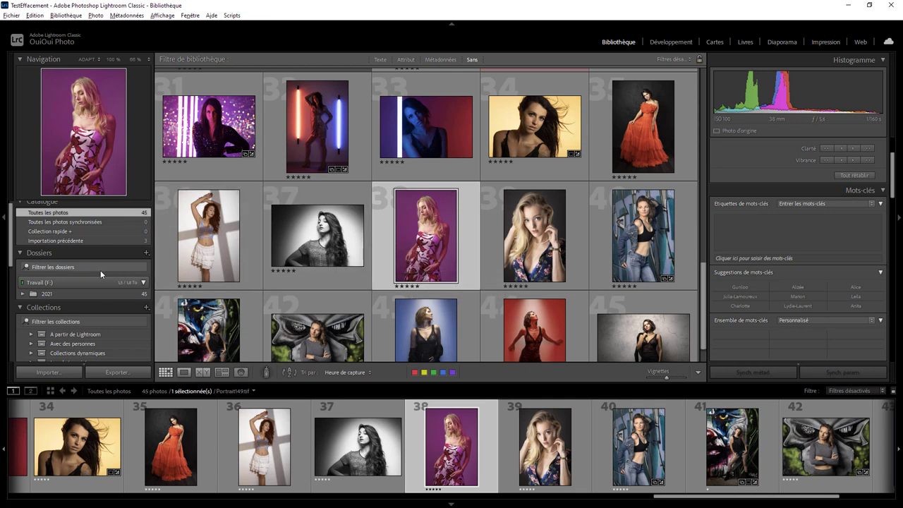
Step: Synchronise the 2021 folder, importing its 2 new photos
{"action": "right_click", "coordinate": [90, 294]}
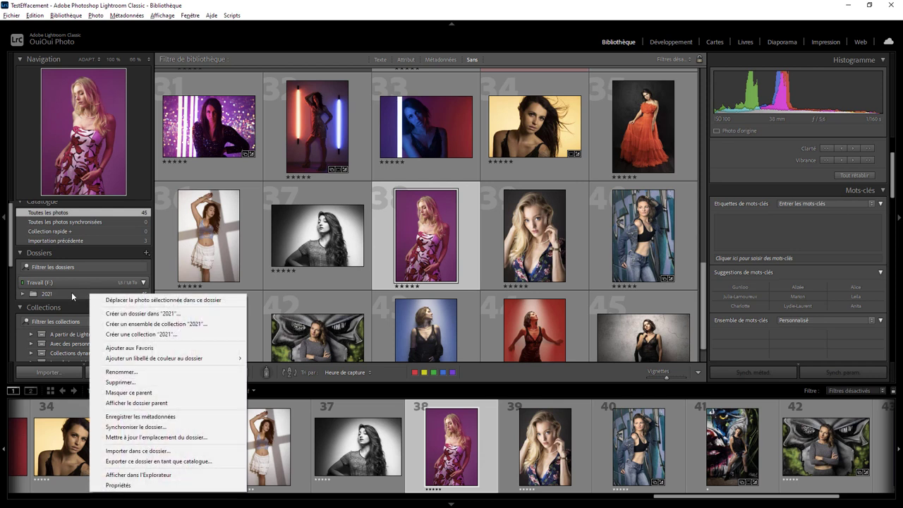
{"action": "left_click", "coordinate": [72, 295]}
{"action": "right_click", "coordinate": [90, 294]}
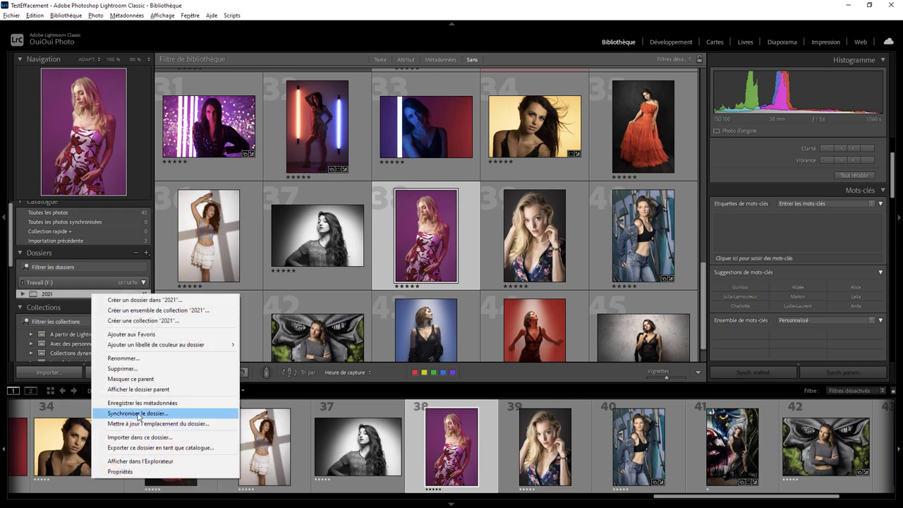
{"action": "left_click", "coordinate": [138, 414]}
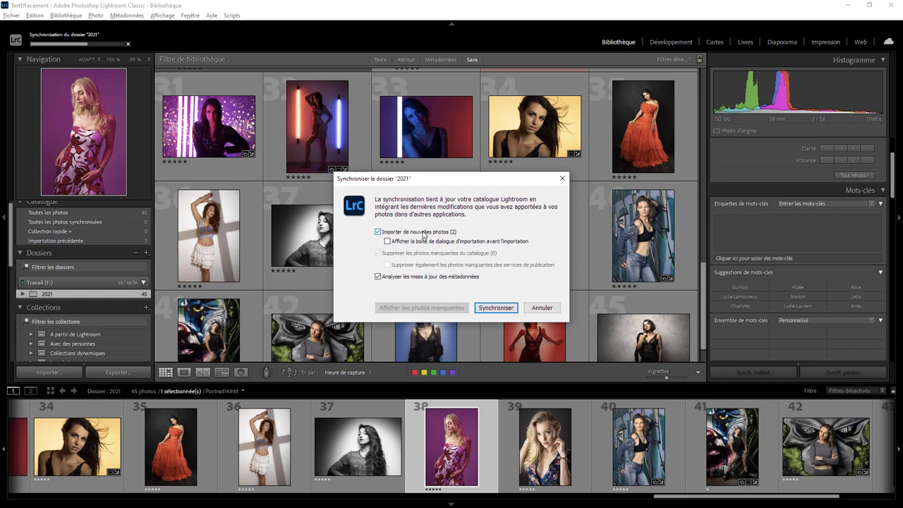
{"action": "left_click", "coordinate": [500, 307]}
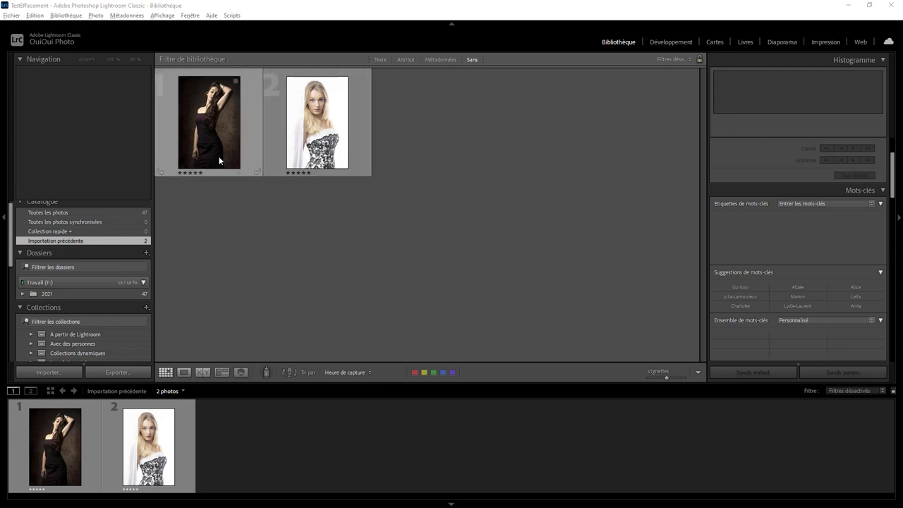
Step: In Paramètres du catalogue, enable embedded develop settings and automatic XMP writing
{"action": "left_click", "coordinate": [34, 16]}
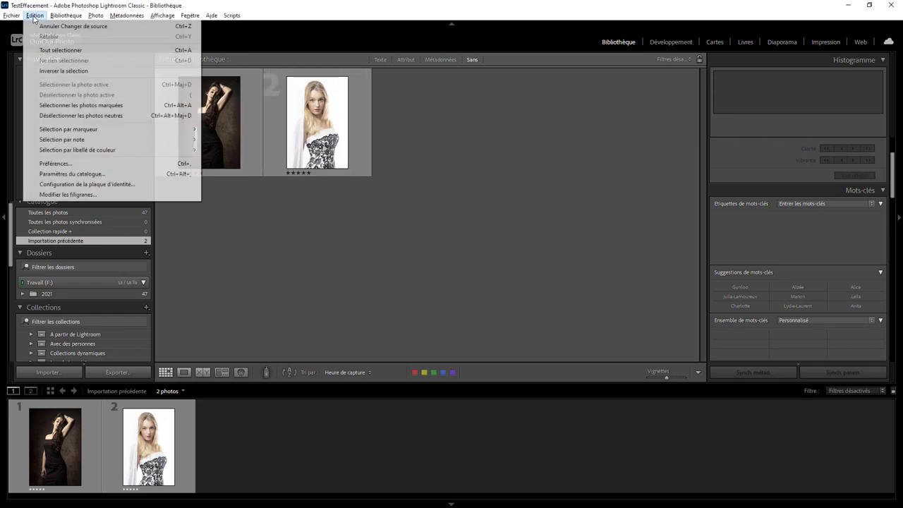
{"action": "left_click", "coordinate": [95, 175]}
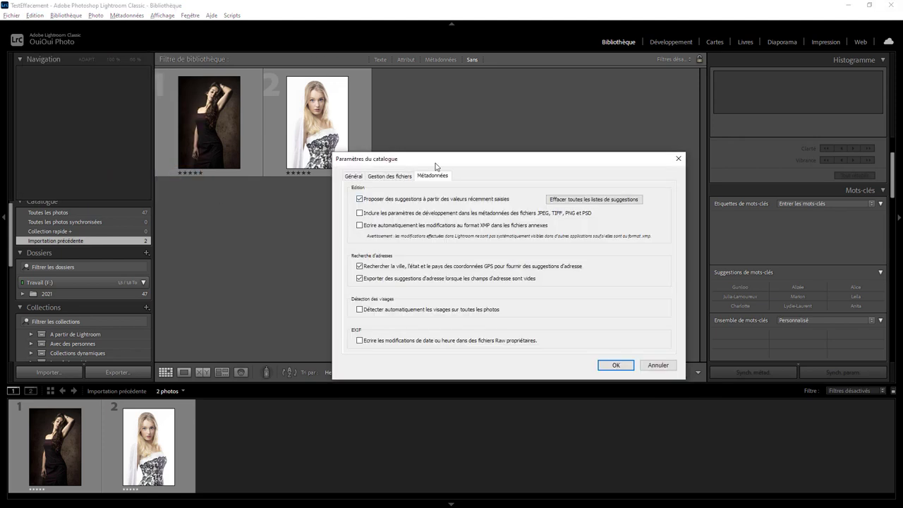
{"action": "mouse_move", "coordinate": [438, 162]}
{"action": "left_mouse_down"}
{"action": "mouse_move", "coordinate": [416, 88]}
{"action": "mouse_move", "coordinate": [459, 76]}
{"action": "left_mouse_up"}
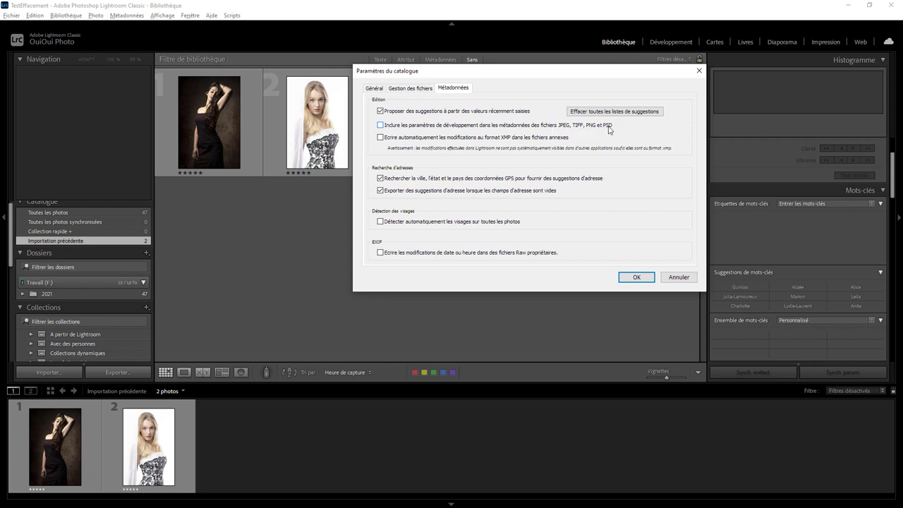
{"action": "left_click", "coordinate": [391, 127]}
{"action": "left_click", "coordinate": [380, 138]}
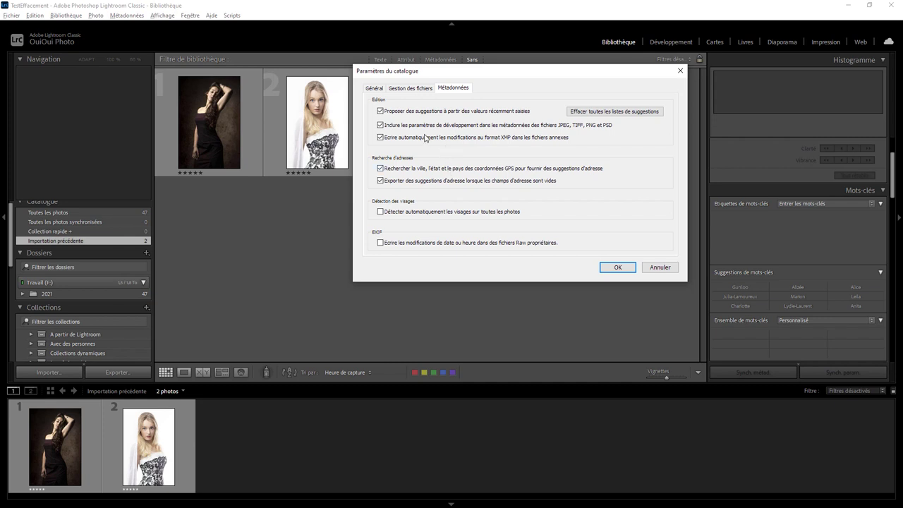
{"action": "left_click", "coordinate": [615, 268]}
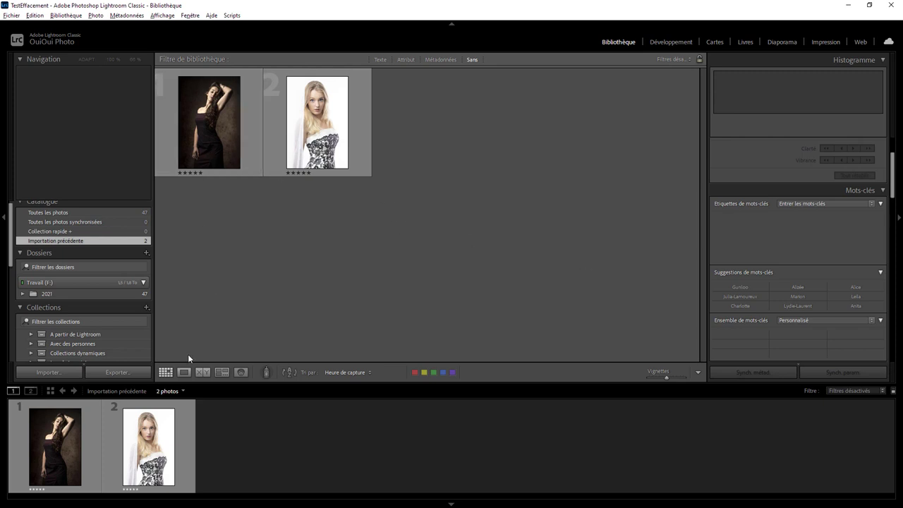
Step: Show all 47 photos and give photo 33 the keyword 'Laureen'
{"action": "left_click", "coordinate": [67, 212]}
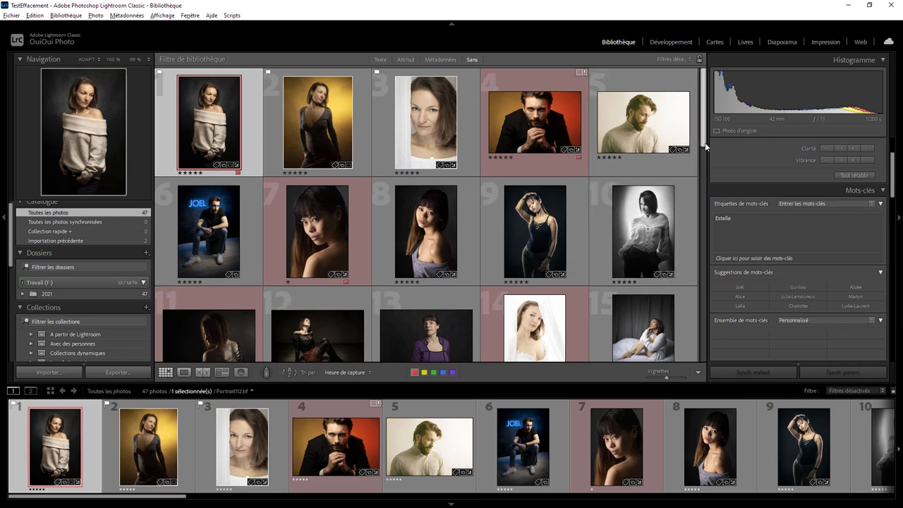
{"action": "left_click_drag", "start_coordinate": [705, 143], "coordinate": [690, 314]}
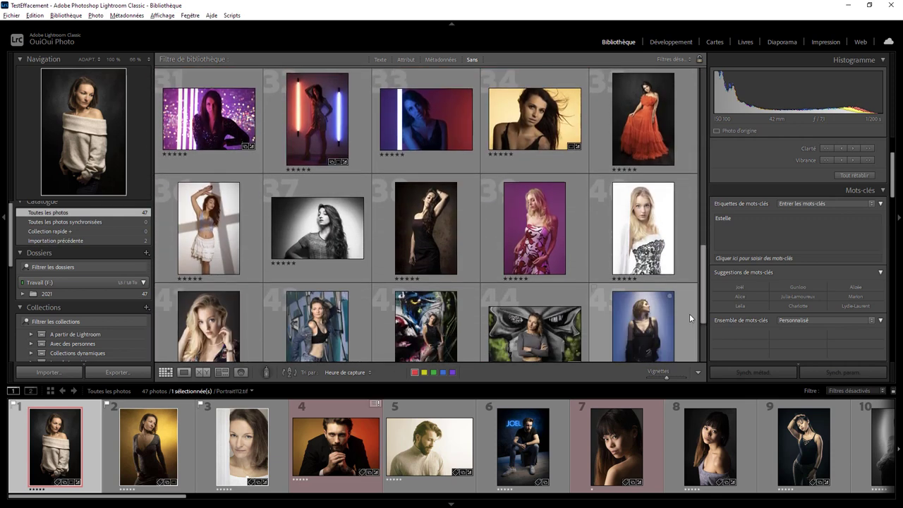
{"action": "left_click", "coordinate": [644, 243]}
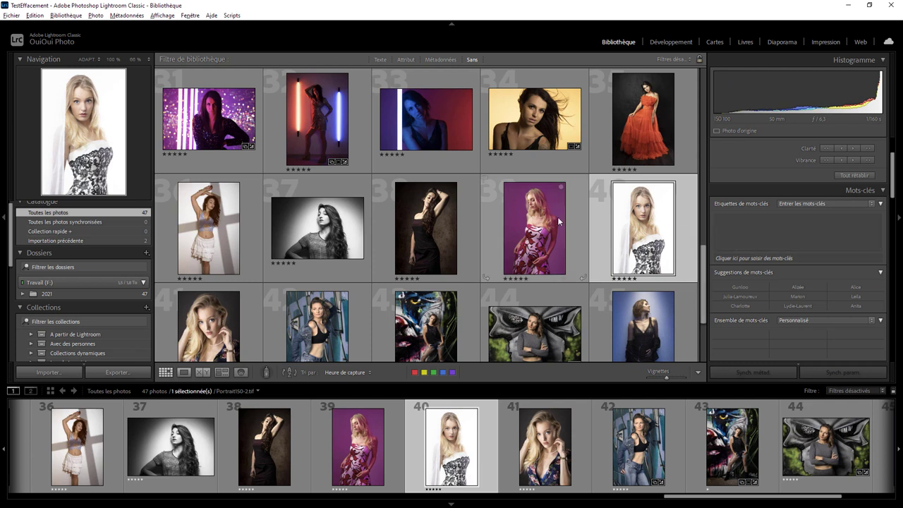
{"action": "left_click", "coordinate": [459, 213]}
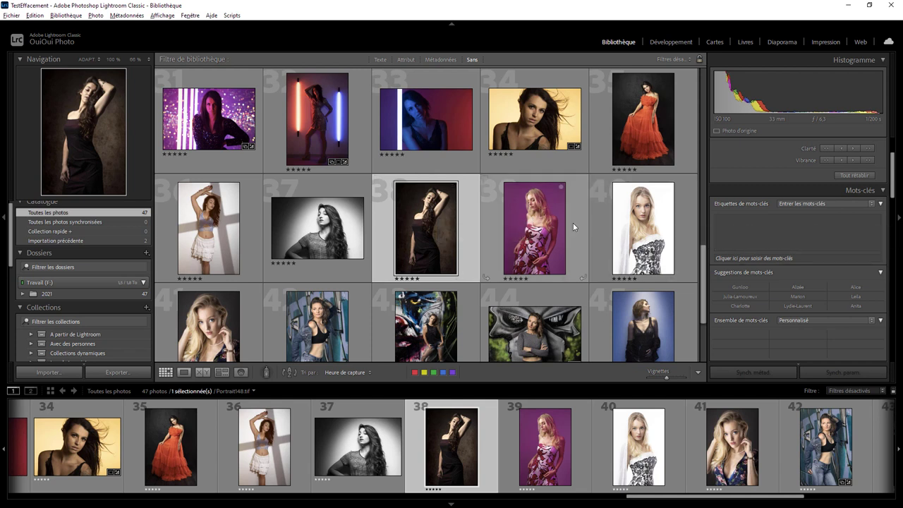
{"action": "left_click", "coordinate": [447, 169]}
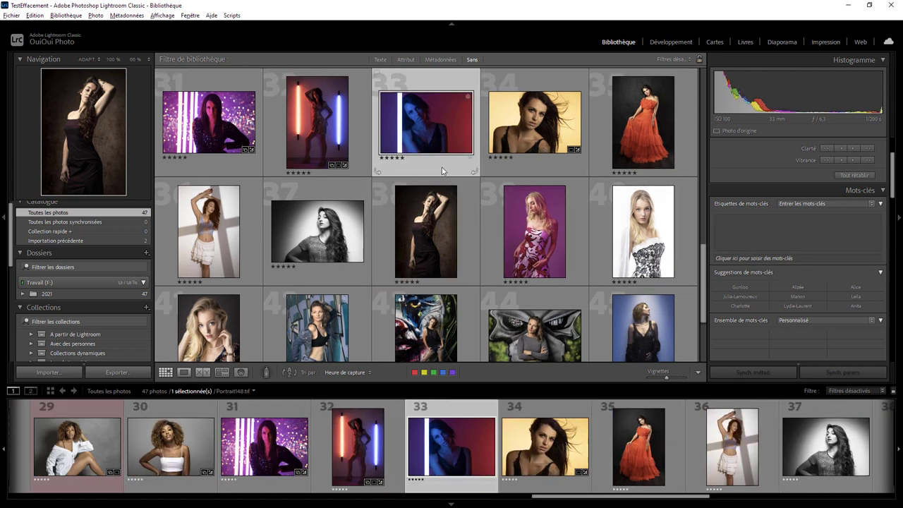
{"action": "left_click", "coordinate": [760, 234]}
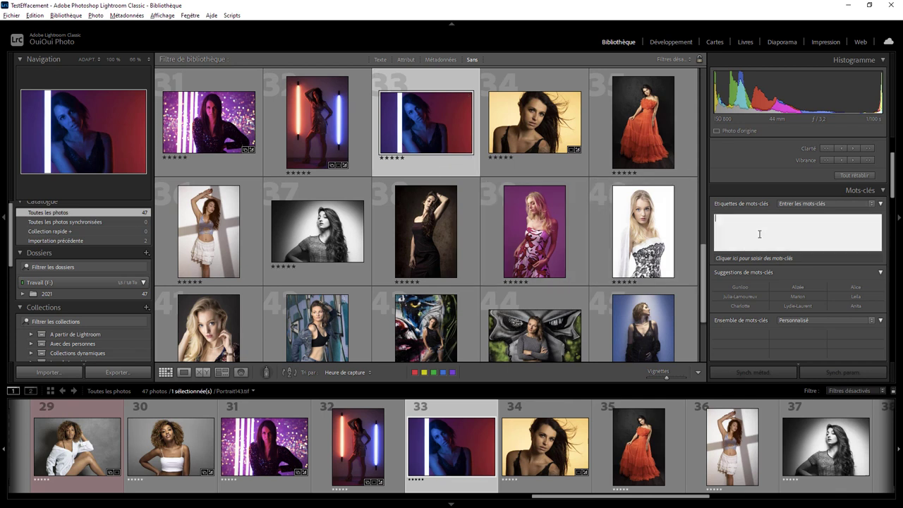
{"action": "type", "text": "Laureen"}
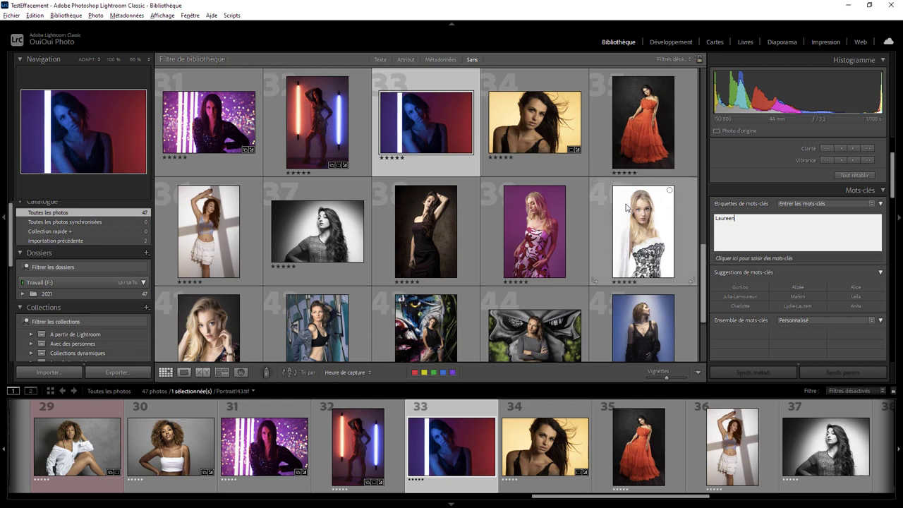
Step: Tag photo 42 with the keyword Estelle, then view photo 33 full size
{"action": "left_click", "coordinate": [363, 333]}
{"action": "left_click", "coordinate": [731, 227]}
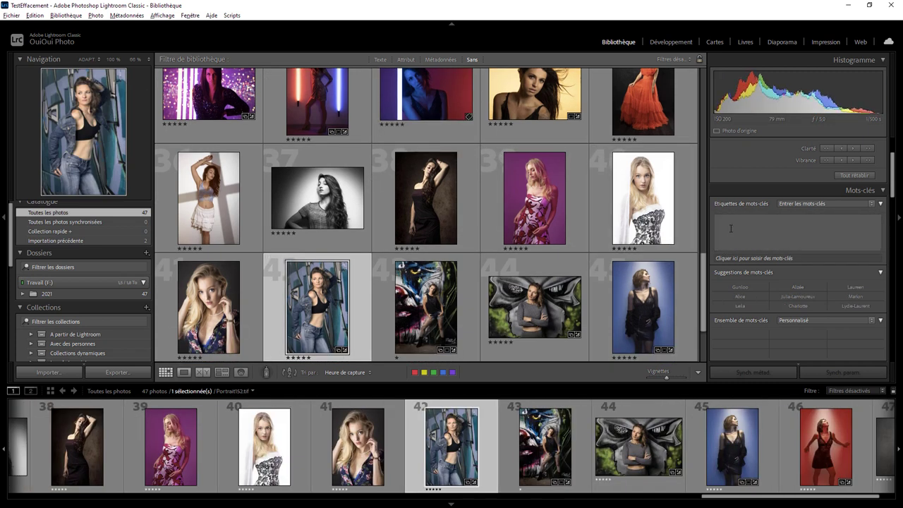
{"action": "type", "text": "Estelle"}
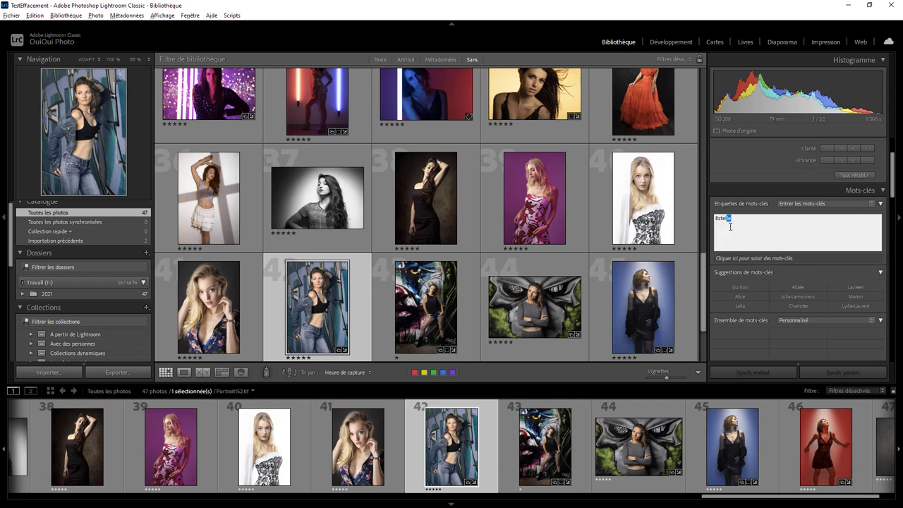
{"action": "key", "text": "Return"}
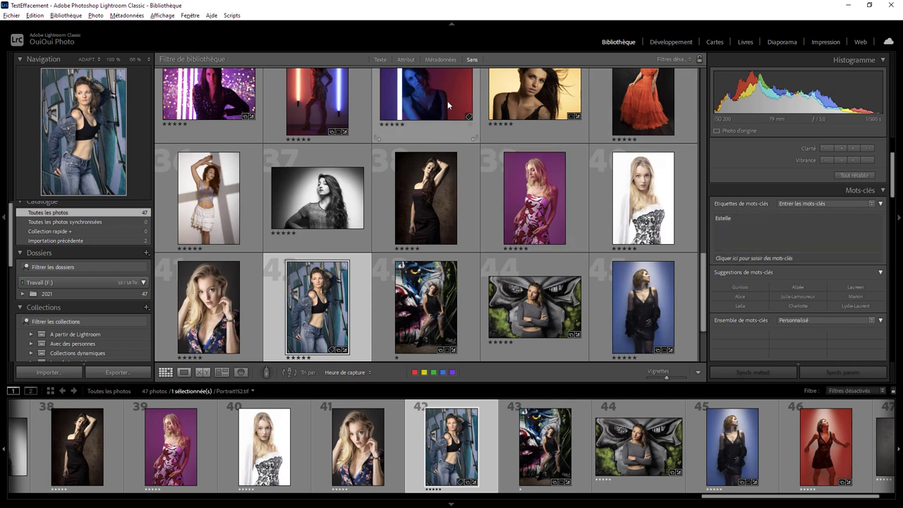
{"action": "double_click", "coordinate": [447, 105]}
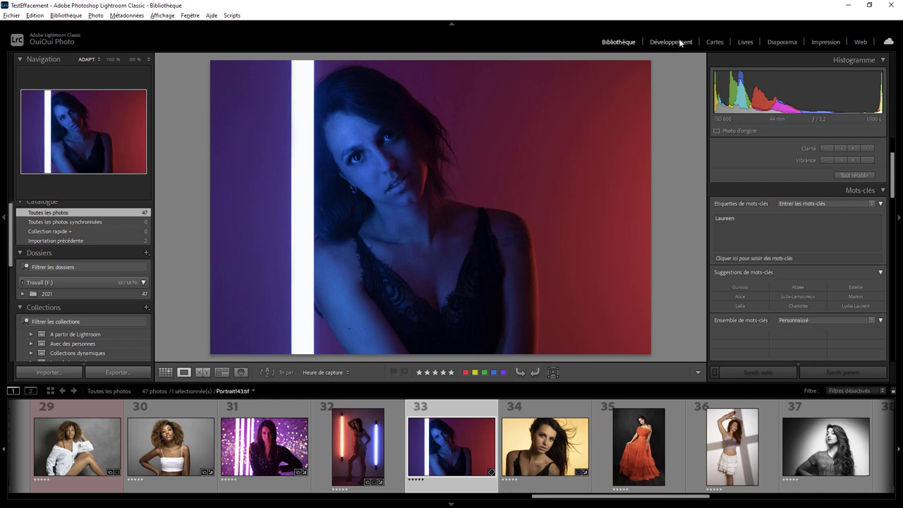
Step: In Develop, paint a glowing 1 on photo 33's red background with the Adjustment Brush
{"action": "left_click", "coordinate": [681, 42]}
{"action": "left_click", "coordinate": [805, 150]}
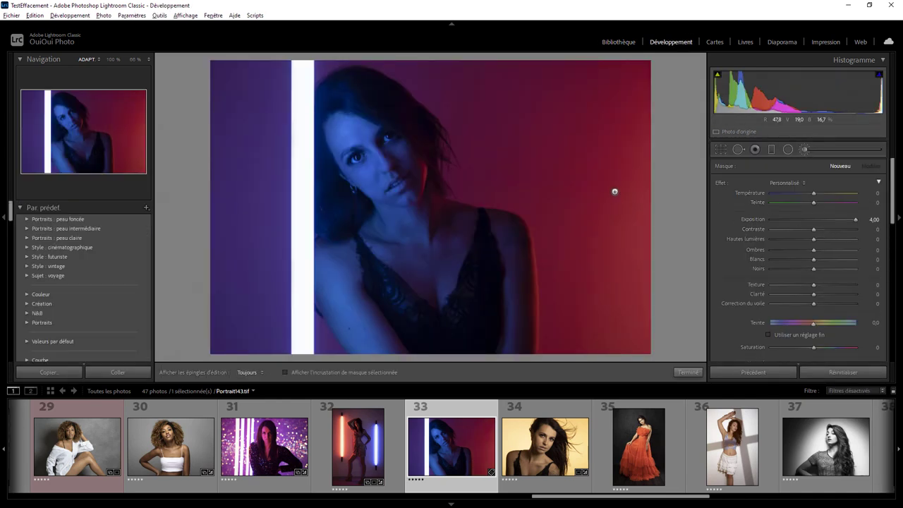
{"action": "key", "text": "h"}
{"action": "mouse_move", "coordinate": [548, 178]}
{"action": "left_mouse_down"}
{"action": "mouse_move", "coordinate": [591, 137]}
{"action": "mouse_move", "coordinate": [590, 213]}
{"action": "left_mouse_up"}
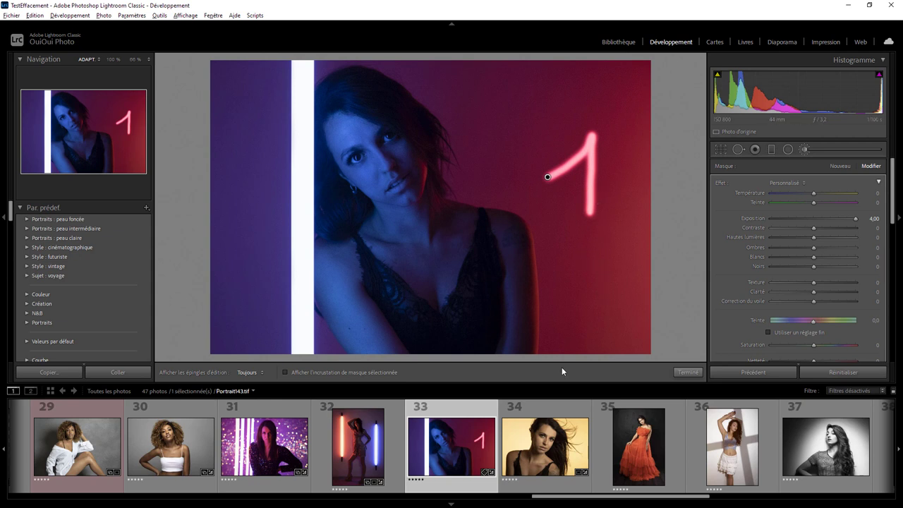
{"action": "left_click_drag", "start_coordinate": [611, 498], "coordinate": [729, 498]}
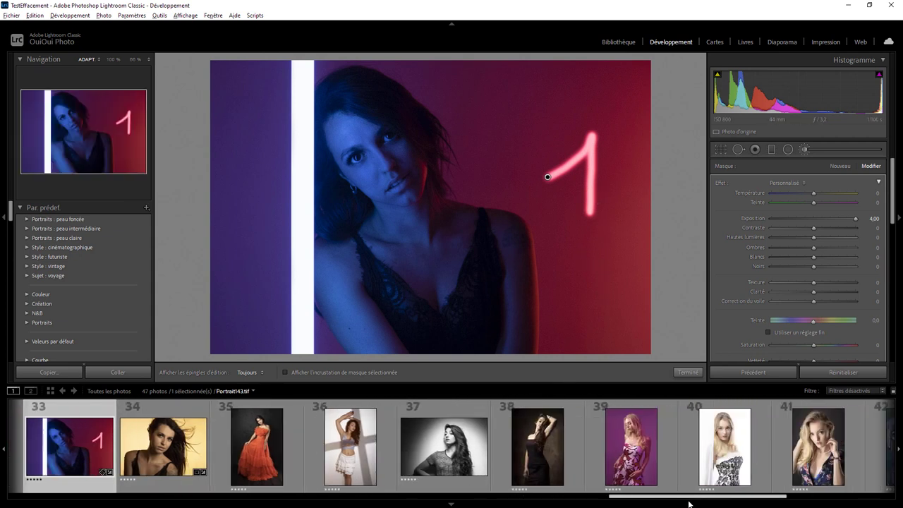
Step: Paint a white 2 on photo 42's upper-left wall, then return to Library
{"action": "left_click", "coordinate": [707, 463]}
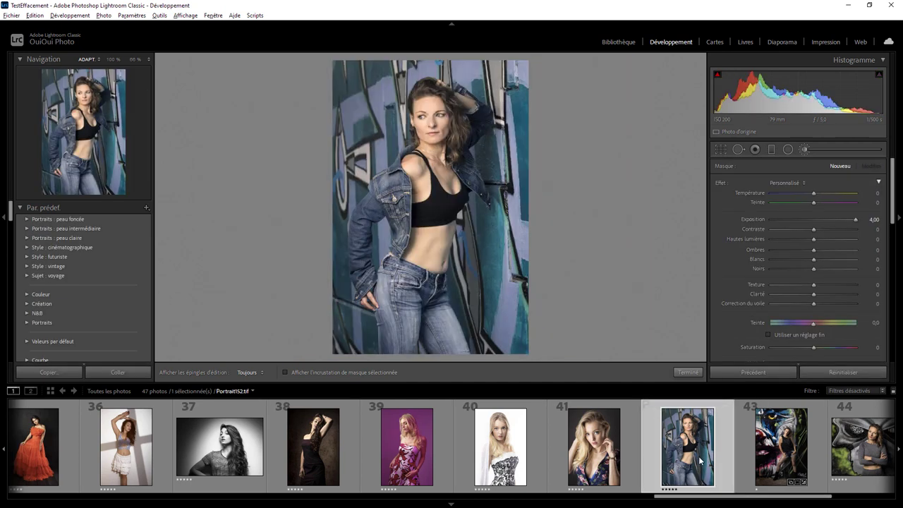
{"action": "left_click_drag", "start_coordinate": [345, 95], "coordinate": [382, 148]}
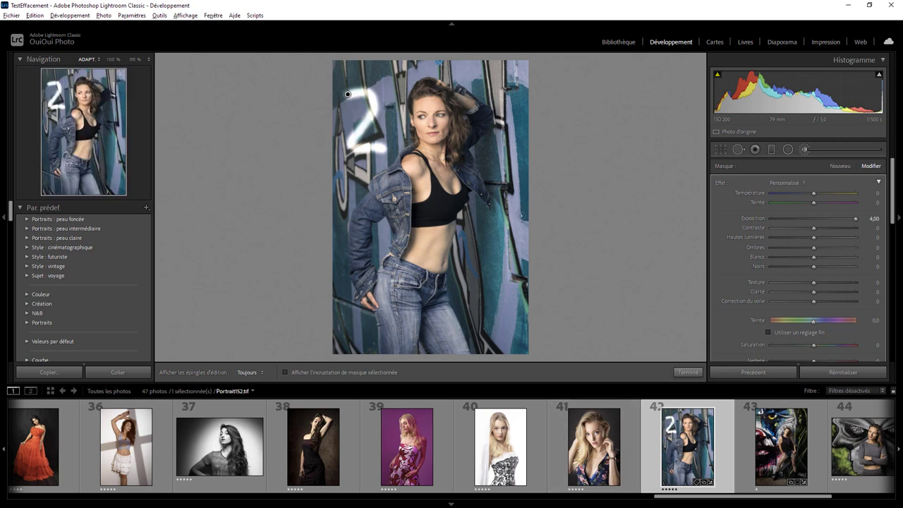
{"action": "left_click", "coordinate": [607, 47]}
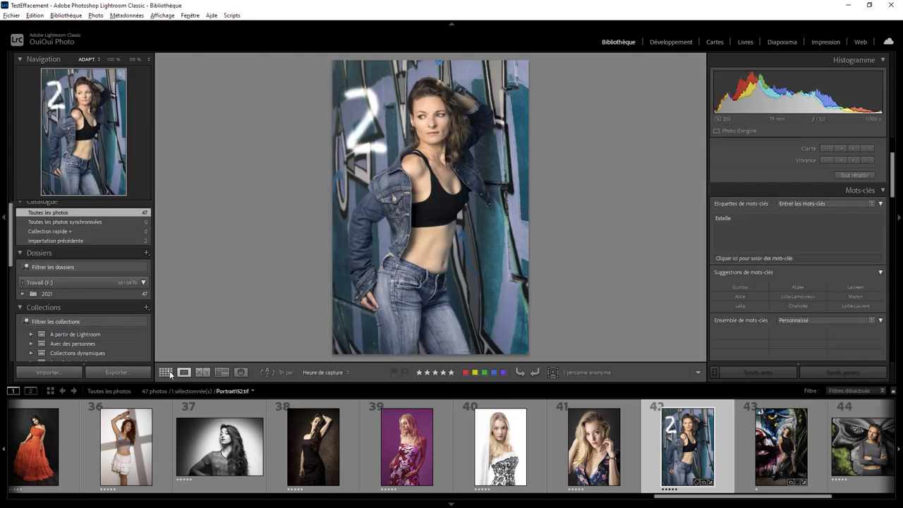
Step: In Grid view, select photos 33 and 42 and request their removal
{"action": "left_click", "coordinate": [167, 373]}
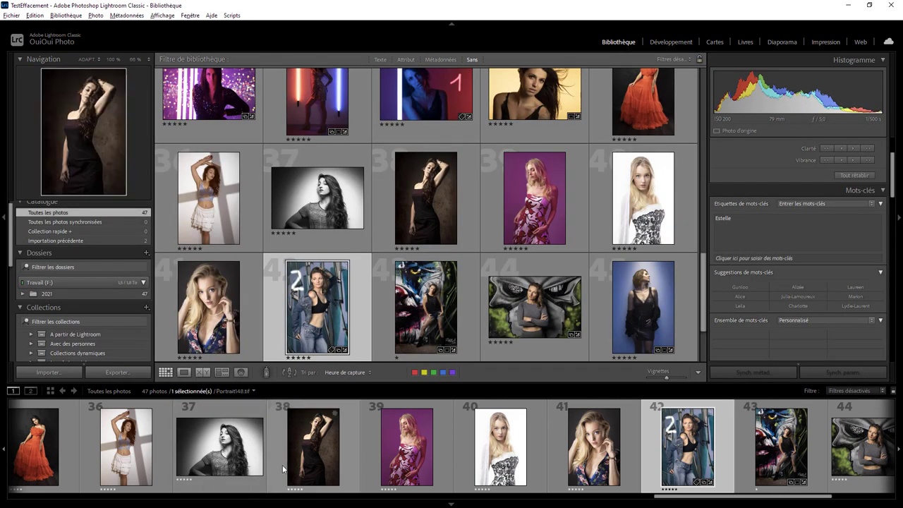
{"action": "left_click", "coordinate": [410, 134]}
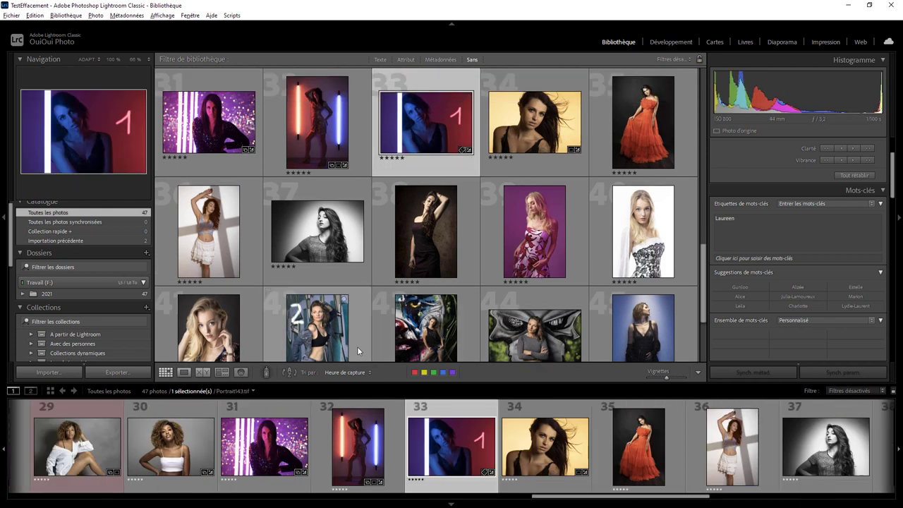
{"action": "left_click", "coordinate": [358, 351], "text": "ctrl"}
{"action": "key", "text": "Delete"}
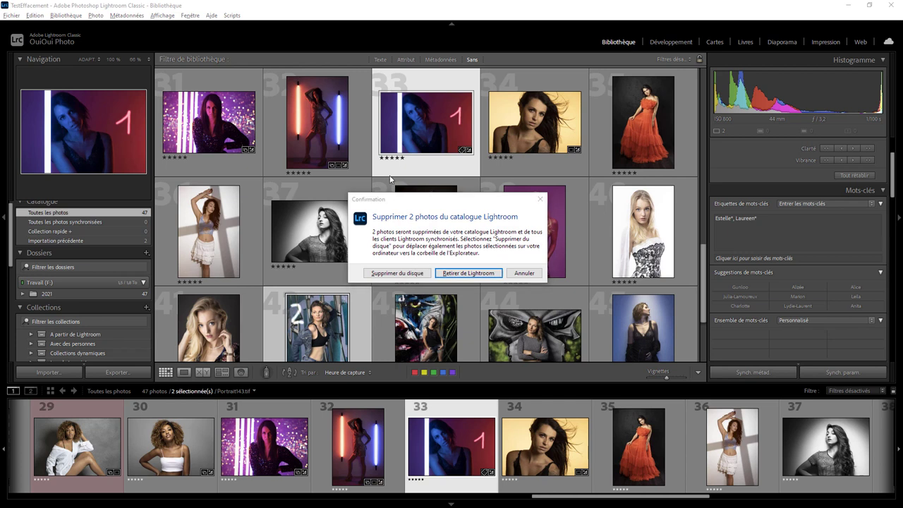
Step: Confirm Retirer de Lightroom, keeping the files and leaving 45 photos
{"action": "left_click", "coordinate": [469, 273]}
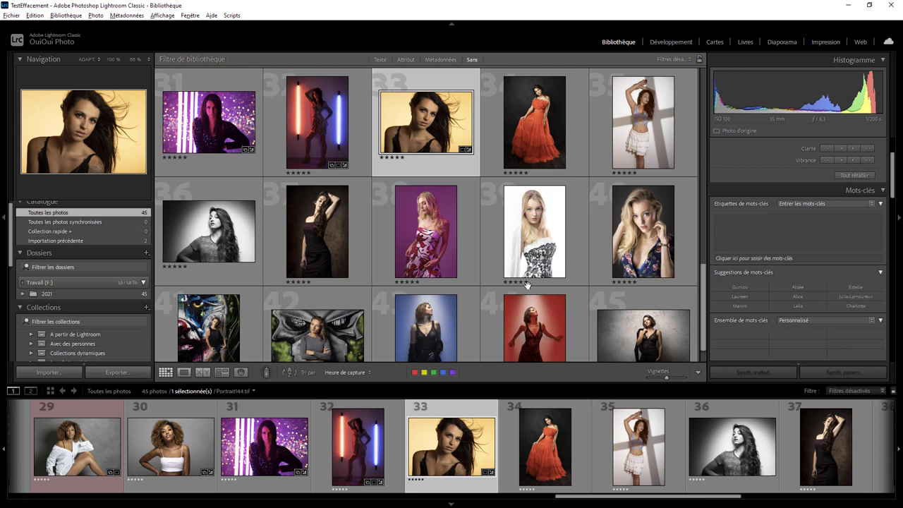
Step: Synchronise the 2021 folder to re-import the two missing photos
{"action": "mouse_move", "coordinate": [534, 233]}
{"action": "left_click", "coordinate": [110, 295]}
{"action": "right_click", "coordinate": [109, 295]}
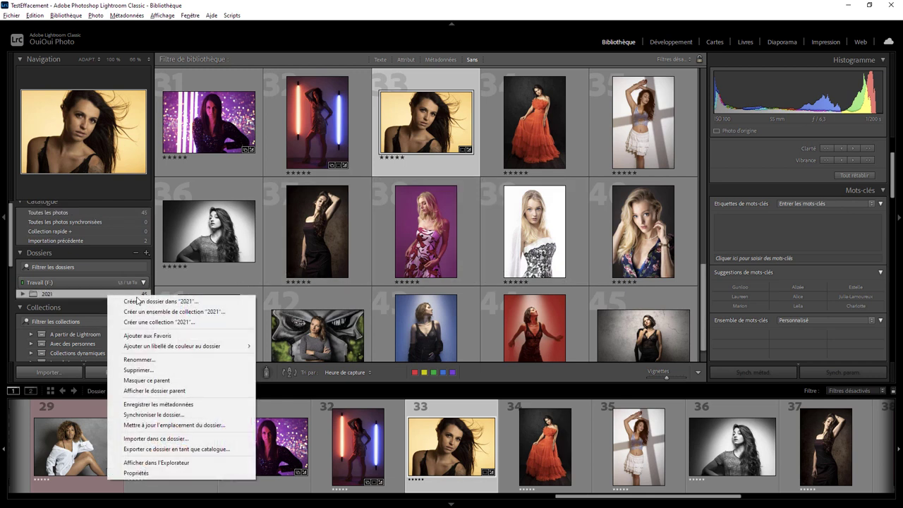
{"action": "left_click", "coordinate": [189, 415]}
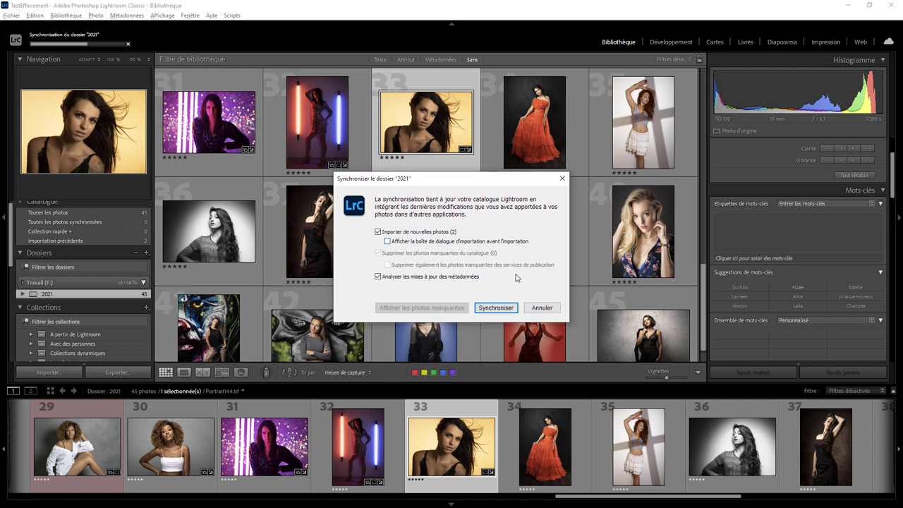
{"action": "left_click", "coordinate": [496, 310]}
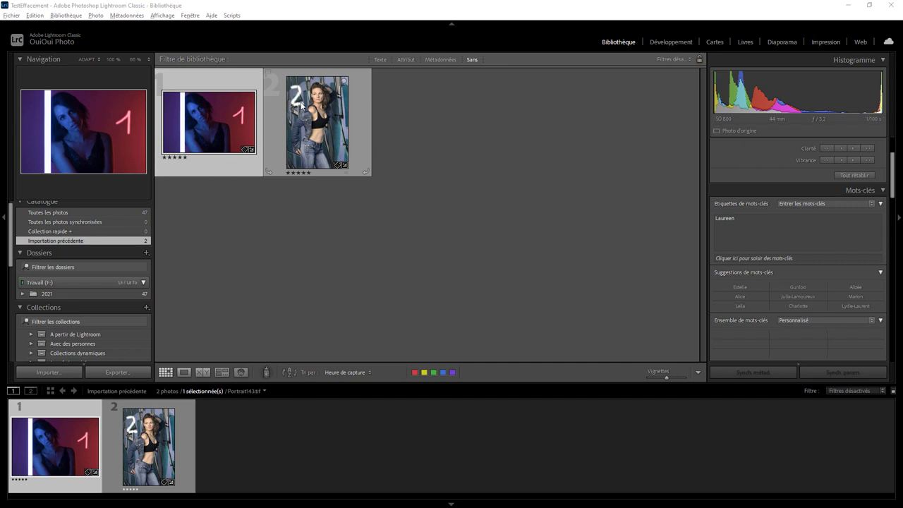
Step: Open the Edition menu to reach Paramètres du catalogue
{"action": "left_click", "coordinate": [37, 17]}
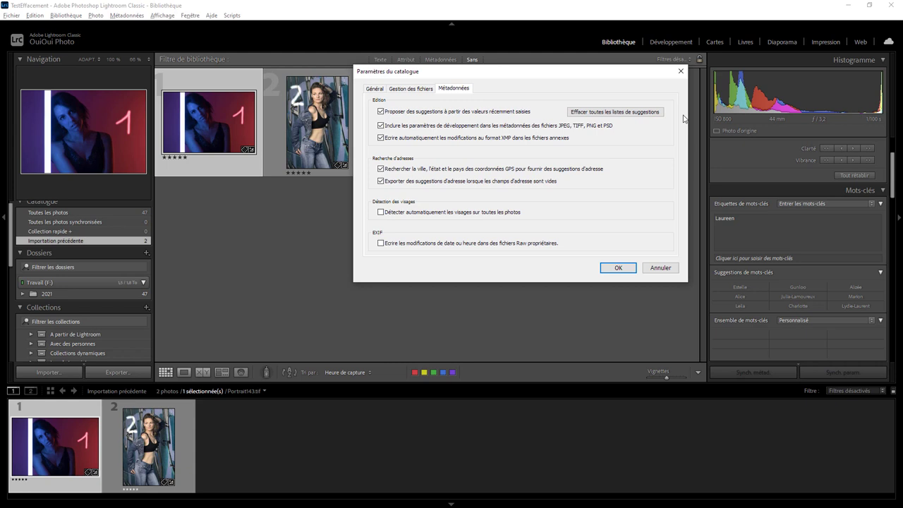
Step: Cancel the catalogue settings, then quit Lightroom, saving a catalogue backup first
{"action": "left_click_drag", "start_coordinate": [648, 73], "coordinate": [393, 47]}
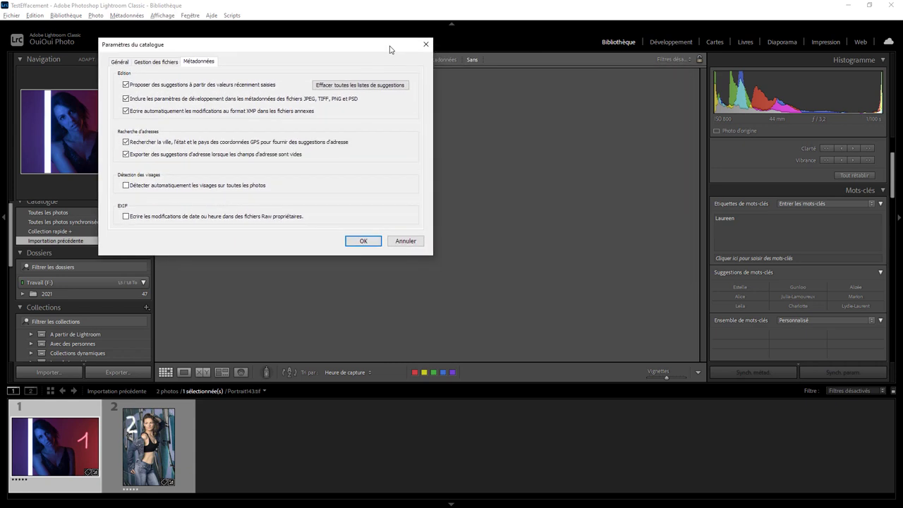
{"action": "left_click", "coordinate": [405, 243]}
{"action": "left_click", "coordinate": [896, 7]}
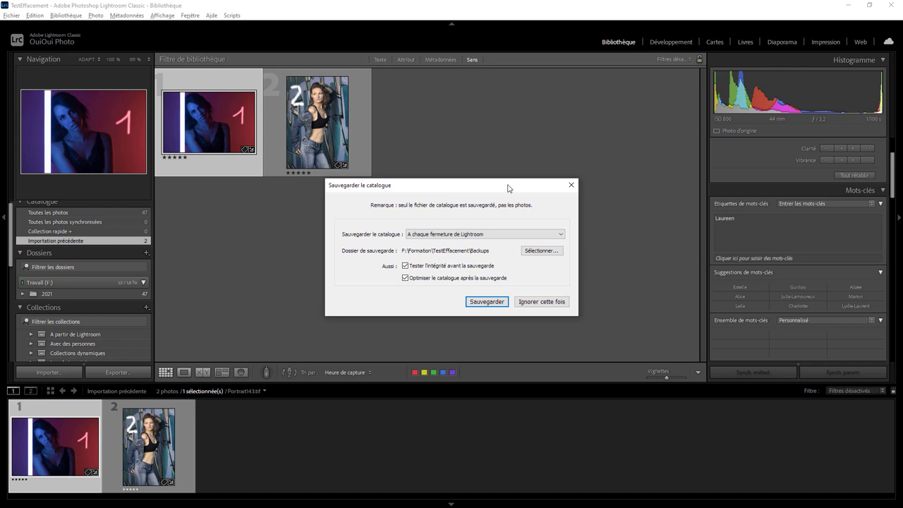
{"action": "left_click_drag", "start_coordinate": [508, 188], "coordinate": [378, 113]}
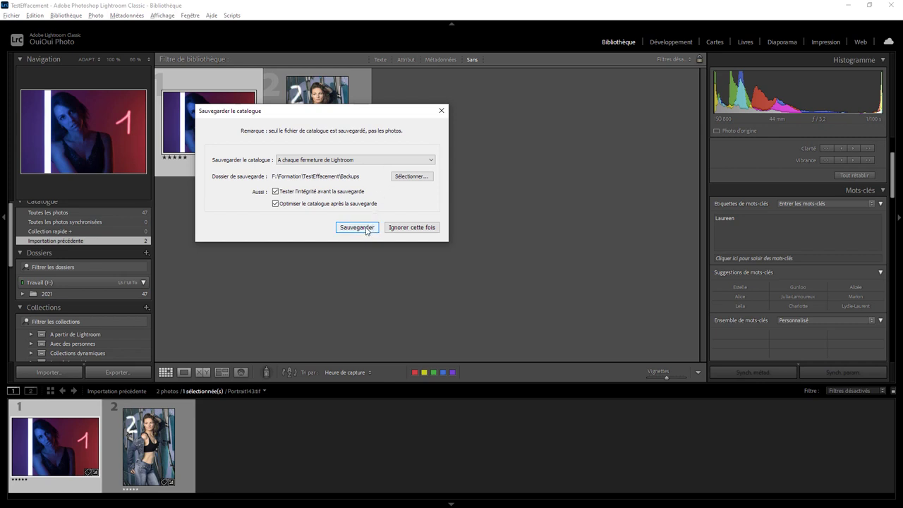
{"action": "left_click", "coordinate": [357, 227]}
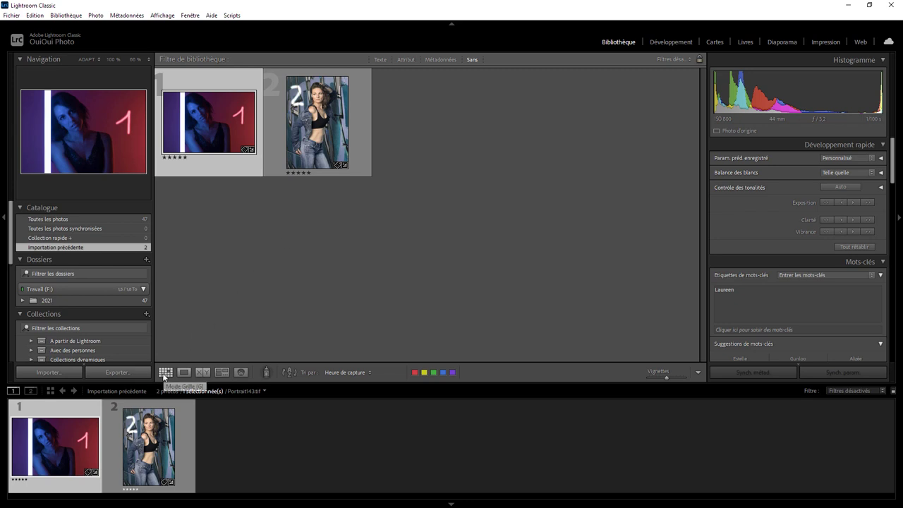
Step: Show all 47 catalogue photos and briefly check Lightroom's Preferences
{"action": "left_click", "coordinate": [65, 220]}
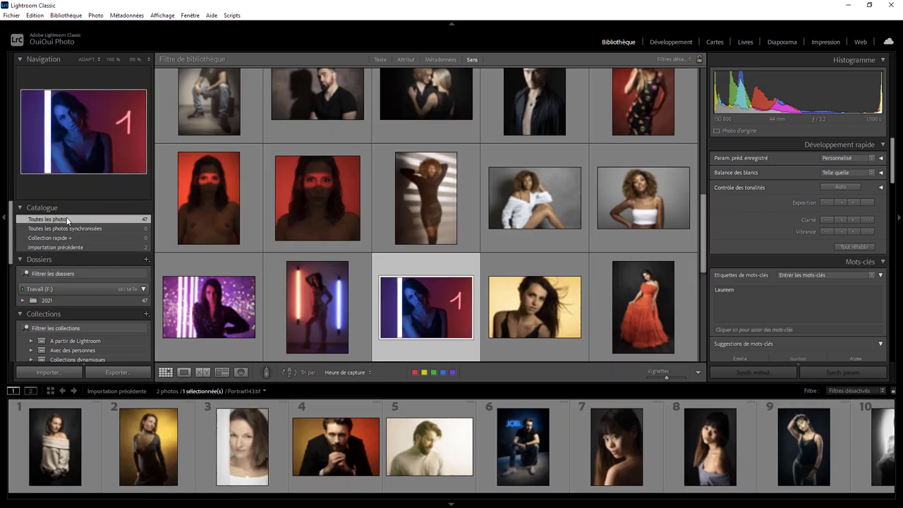
{"action": "left_click", "coordinate": [34, 15]}
{"action": "left_click", "coordinate": [76, 168]}
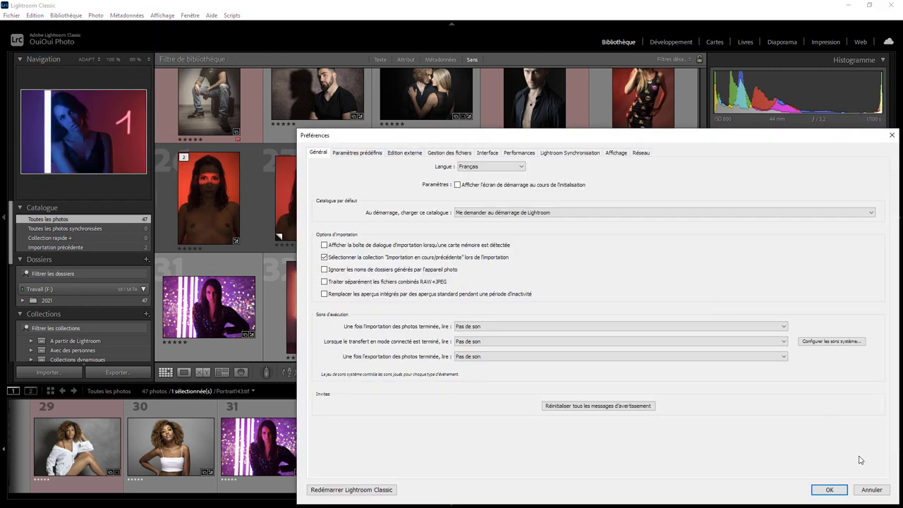
{"action": "left_click", "coordinate": [872, 490]}
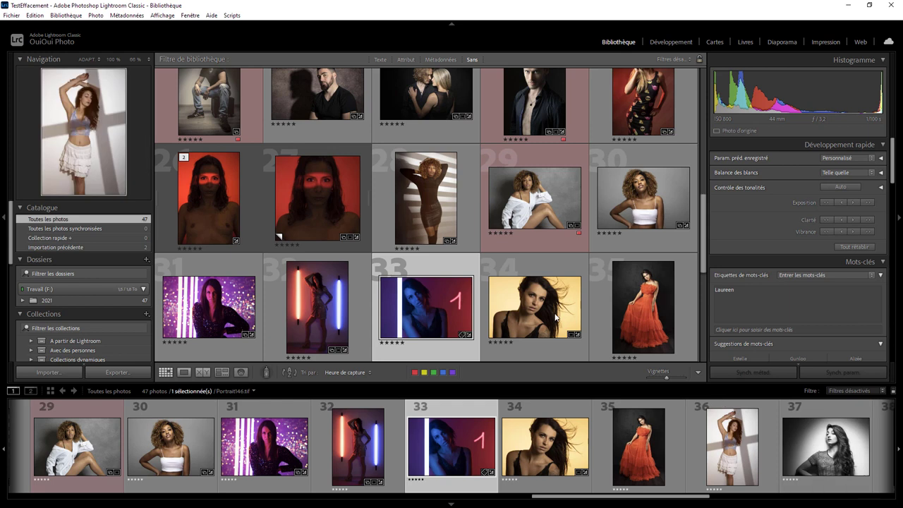
Step: In Catalog Settings > Metadata, turn off storing develop settings in metadata and automatic XMP writing
{"action": "left_click", "coordinate": [34, 14]}
{"action": "left_click", "coordinate": [89, 174]}
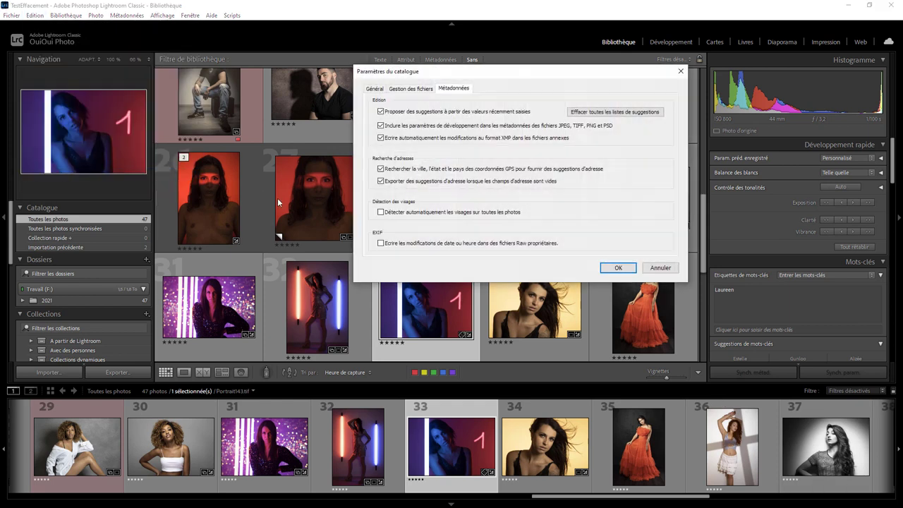
{"action": "left_click", "coordinate": [381, 126]}
{"action": "left_click", "coordinate": [381, 137]}
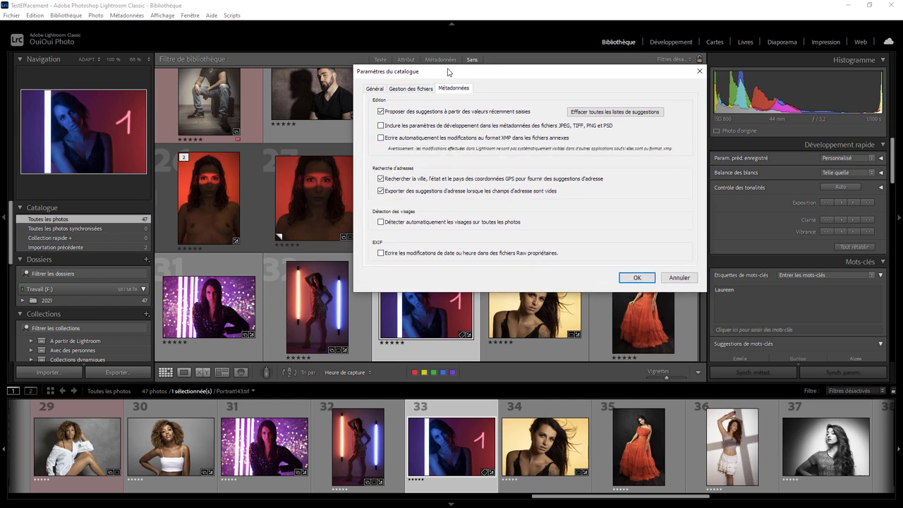
{"action": "left_click_drag", "start_coordinate": [447, 69], "coordinate": [255, 42]}
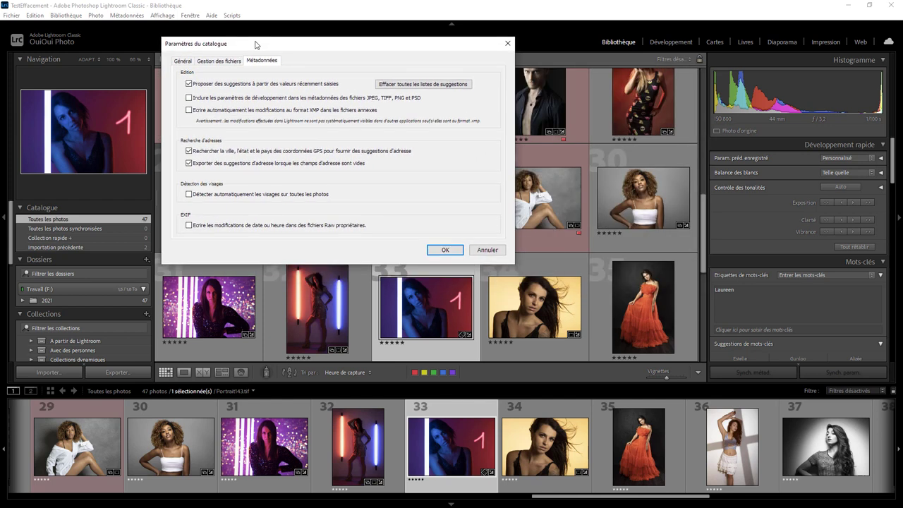
{"action": "left_click", "coordinate": [447, 251]}
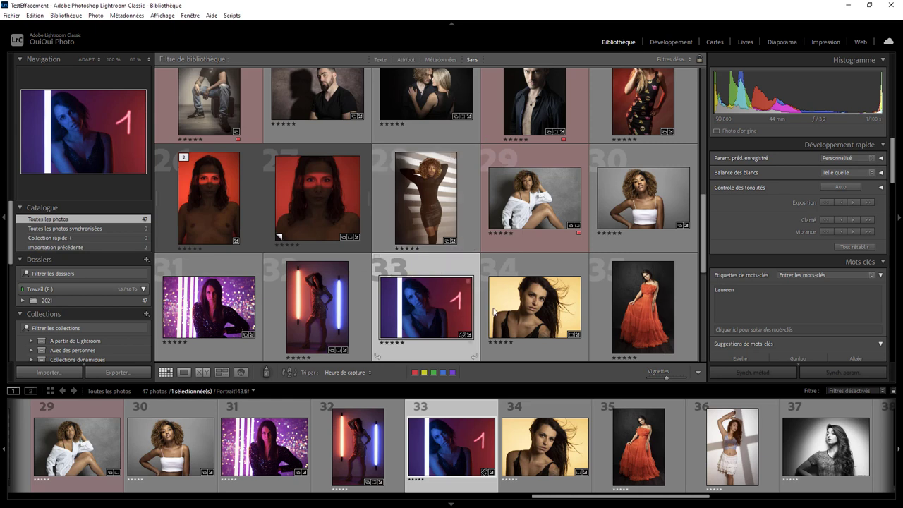
Step: Open photo 40 in Develop and paint a dark 3 beside the face with a -4.00 exposure brush
{"action": "mouse_move", "coordinate": [703, 253]}
{"action": "left_mouse_down"}
{"action": "mouse_move", "coordinate": [705, 295]}
{"action": "mouse_move", "coordinate": [704, 282]}
{"action": "left_mouse_up"}
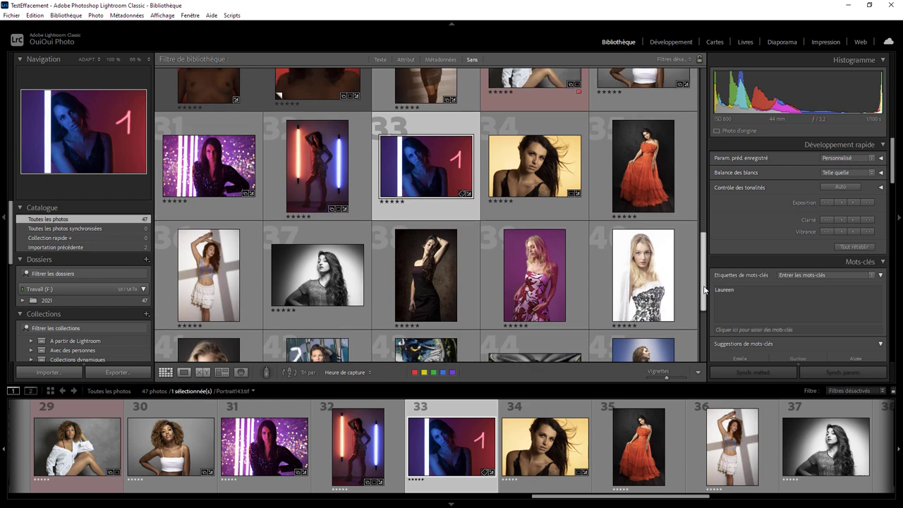
{"action": "double_click", "coordinate": [633, 291]}
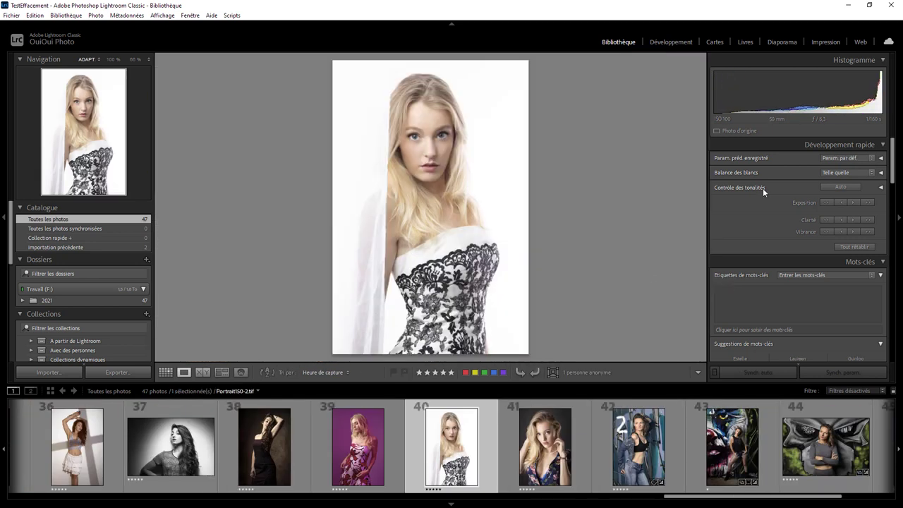
{"action": "left_click", "coordinate": [675, 42]}
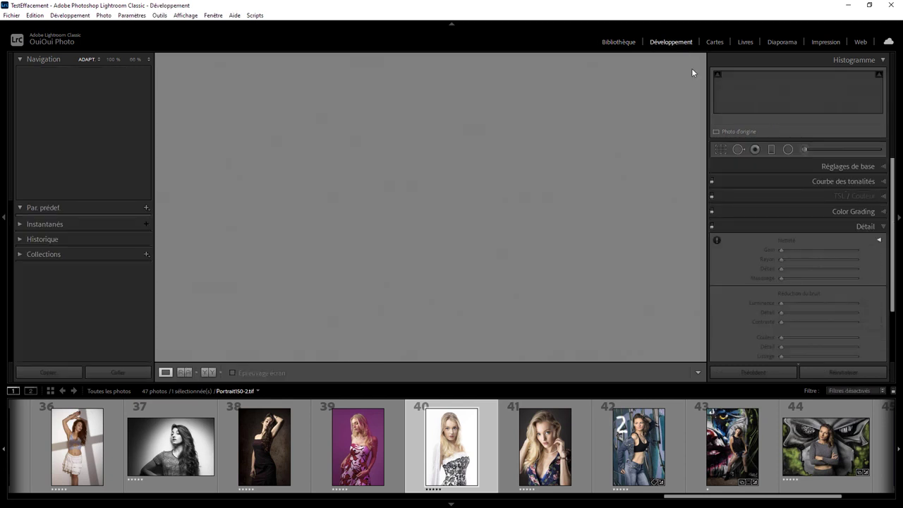
{"action": "left_click", "coordinate": [804, 149]}
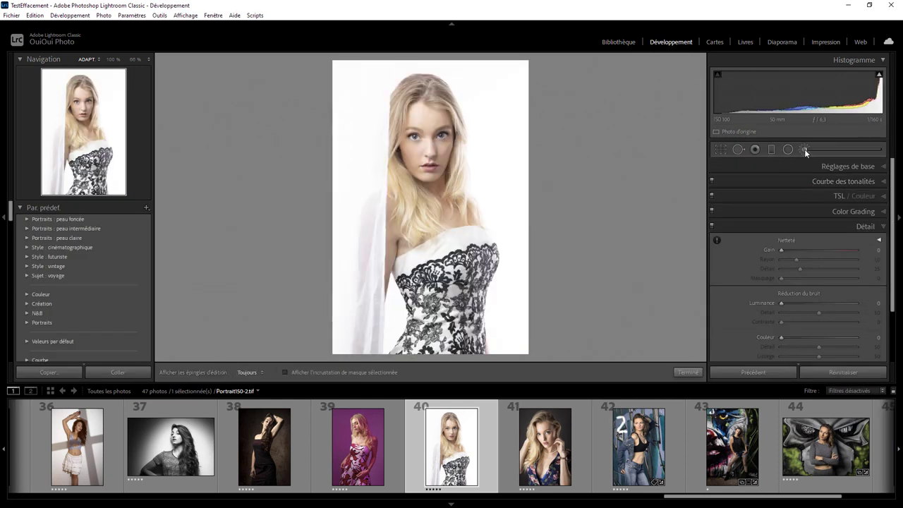
{"action": "left_click_drag", "start_coordinate": [856, 222], "coordinate": [771, 221]}
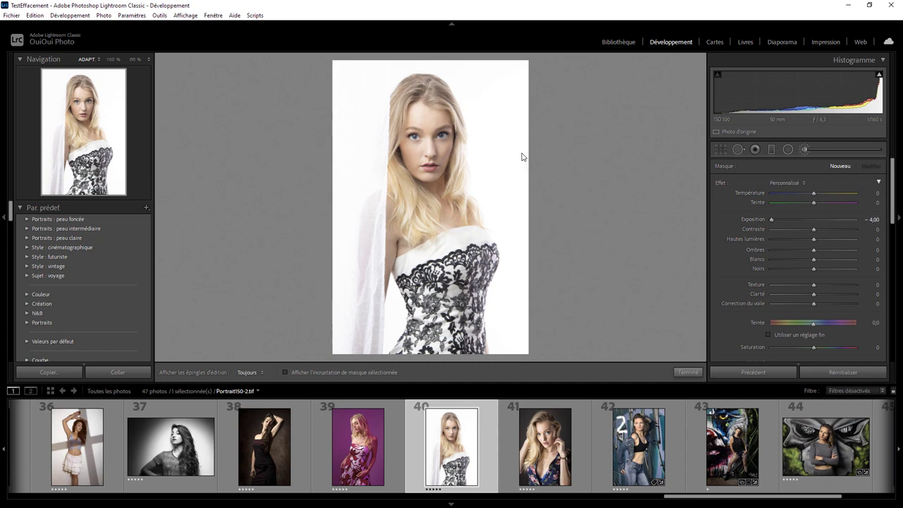
{"action": "left_click_drag", "start_coordinate": [487, 90], "coordinate": [481, 127]}
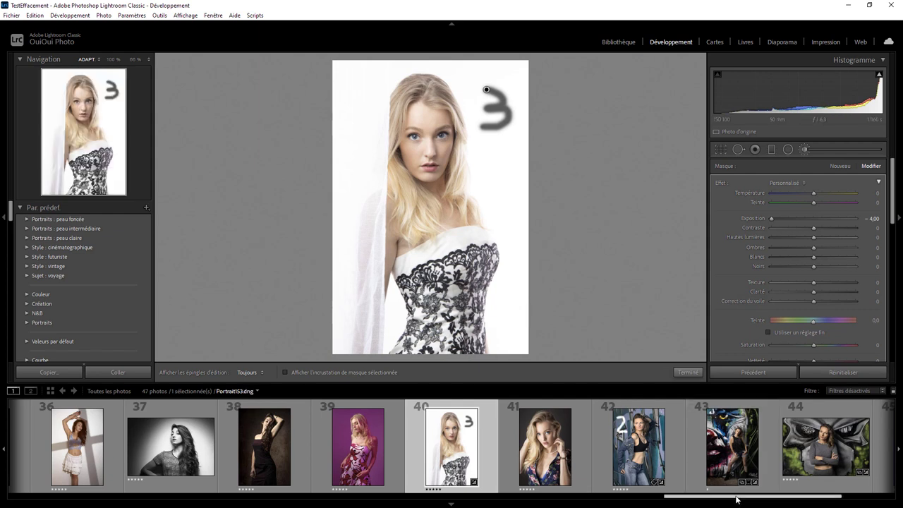
{"action": "left_click_drag", "start_coordinate": [736, 497], "coordinate": [802, 505]}
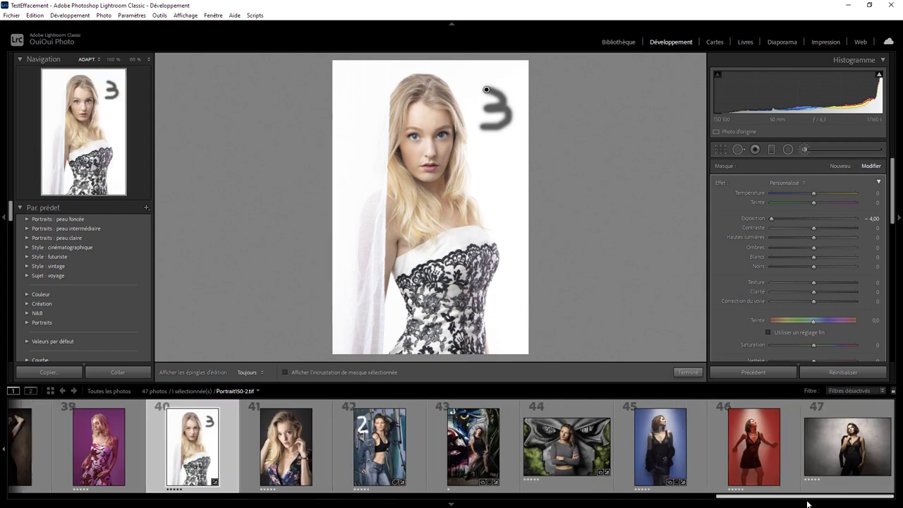
Step: Paint a dark 4 beside the woman's head in photo 45 (Portrait155.tif) and show the mask pins
{"action": "left_click", "coordinate": [680, 458]}
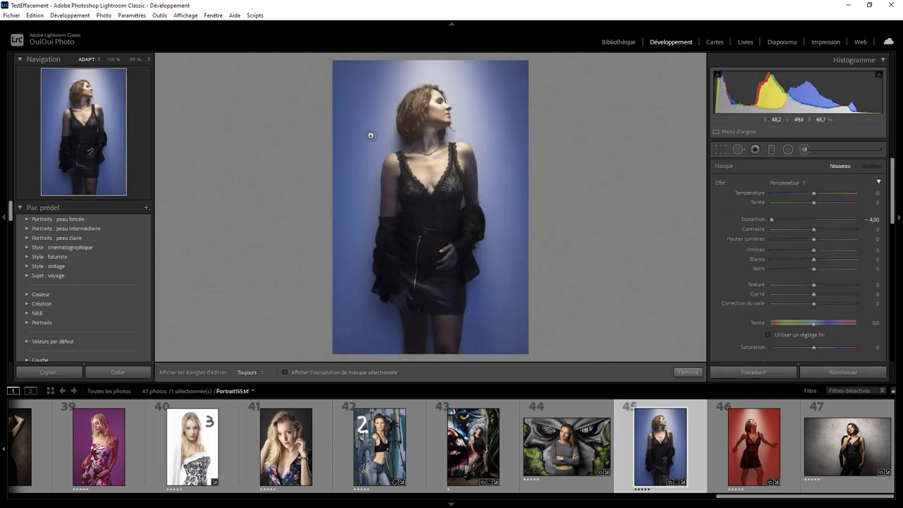
{"action": "left_click_drag", "start_coordinate": [352, 108], "coordinate": [395, 134]}
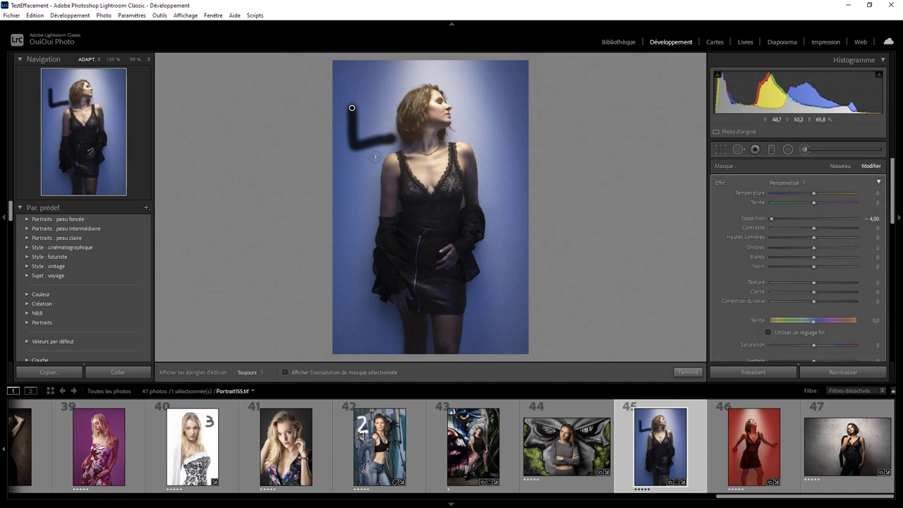
{"action": "left_click_drag", "start_coordinate": [369, 126], "coordinate": [374, 156]}
{"action": "key", "text": "h"}
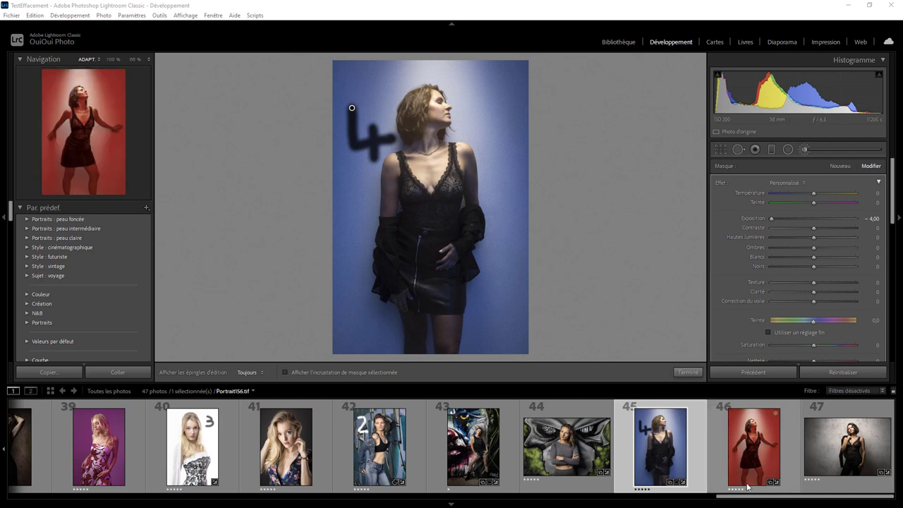
{"action": "mouse_move", "coordinate": [743, 496]}
{"action": "left_mouse_down"}
{"action": "mouse_move", "coordinate": [682, 497]}
{"action": "mouse_move", "coordinate": [715, 499]}
{"action": "left_mouse_up"}
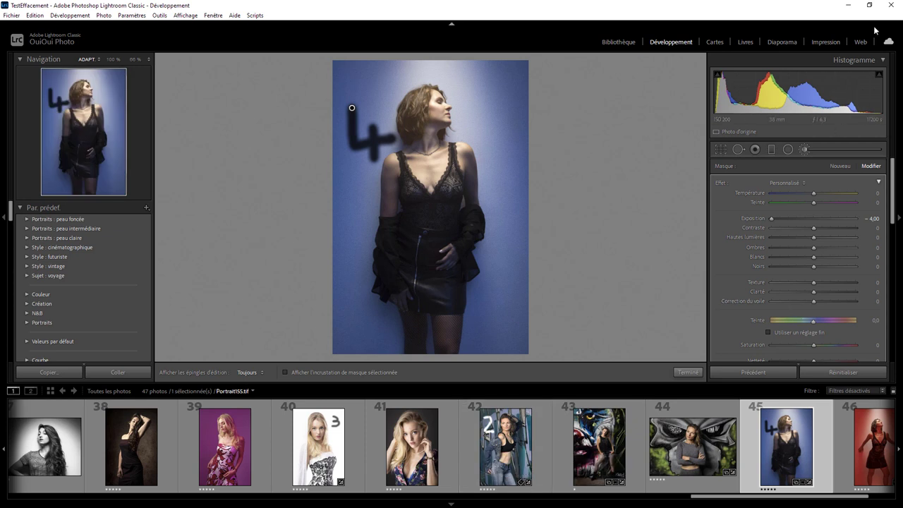
Step: Back up the catalog when quitting Lightroom, then reselect photo 40 (Portrait150-2.tif)
{"action": "left_click", "coordinate": [892, 5]}
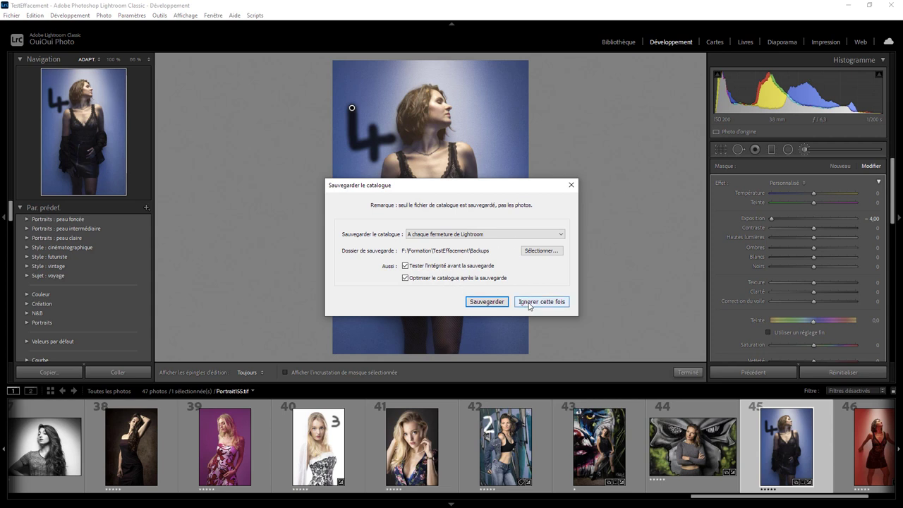
{"action": "left_click", "coordinate": [486, 301]}
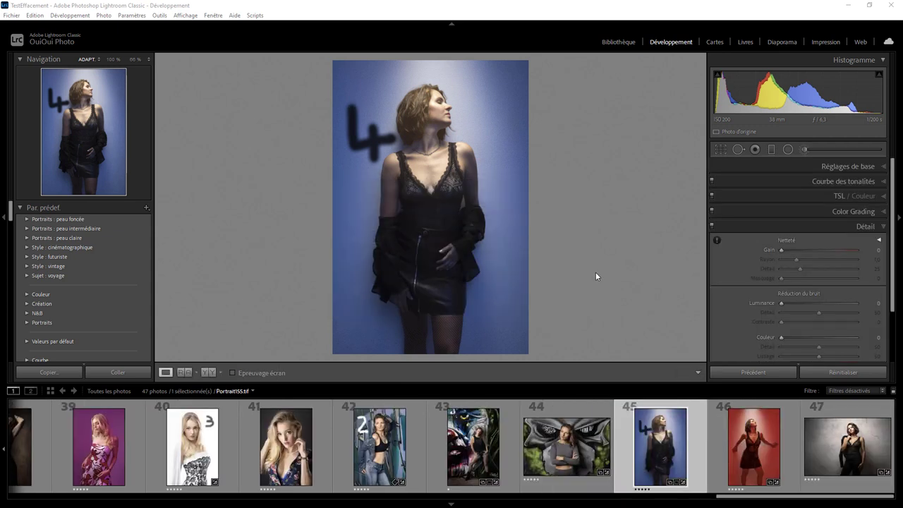
{"action": "left_click", "coordinate": [236, 453]}
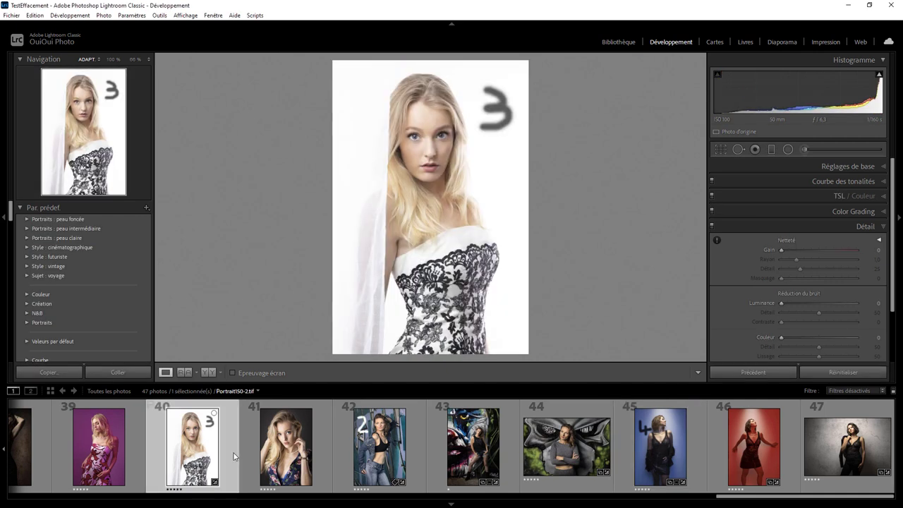
Step: Remove photos 40 and 45 from the catalog only, keeping their files, then go to the Library
{"action": "left_click", "coordinate": [630, 470], "text": "ctrl"}
{"action": "key", "text": "Delete"}
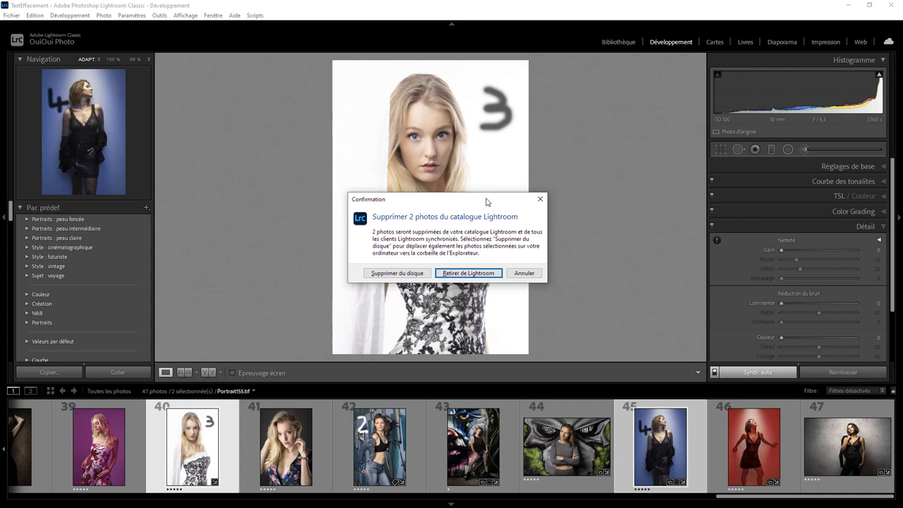
{"action": "left_click", "coordinate": [461, 275]}
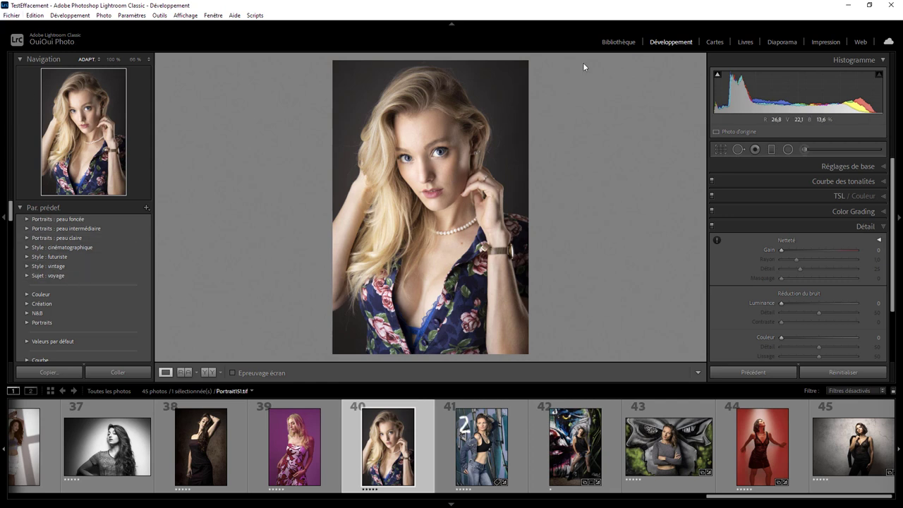
{"action": "left_click", "coordinate": [624, 42]}
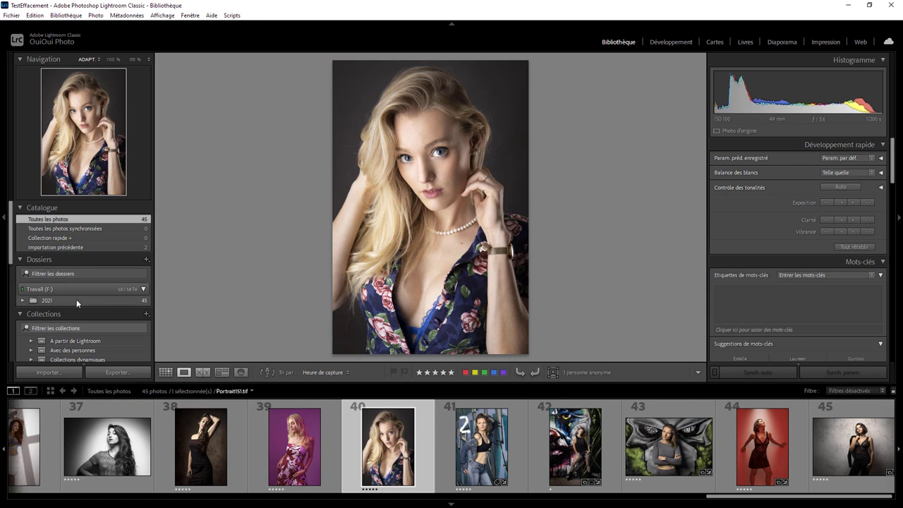
Step: Synchronize the 2021 folder with 'Importer de nouvelles photos (2)' checked to re-import the two photos
{"action": "right_click", "coordinate": [76, 300]}
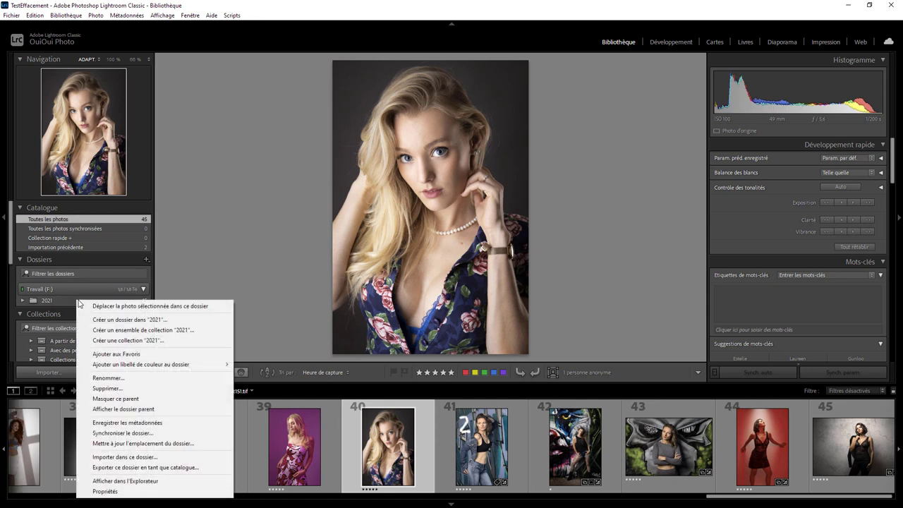
{"action": "left_click", "coordinate": [138, 433]}
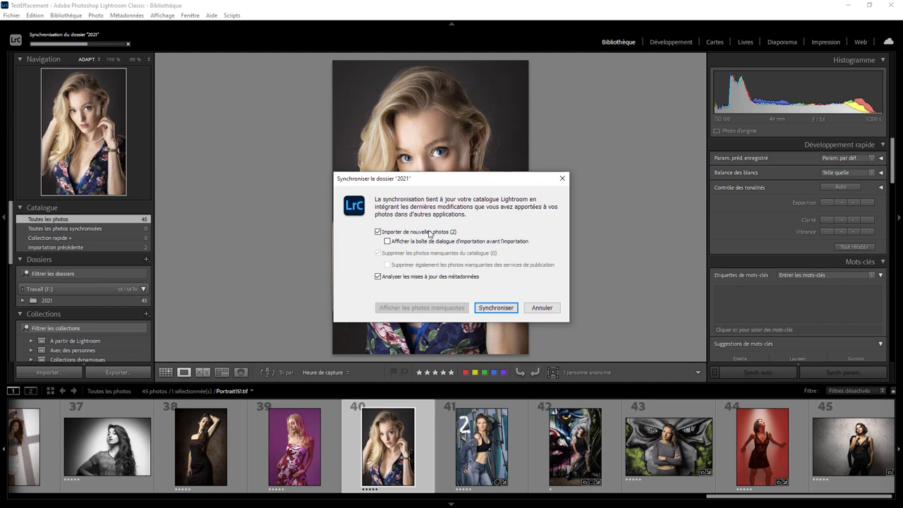
{"action": "left_click", "coordinate": [496, 308]}
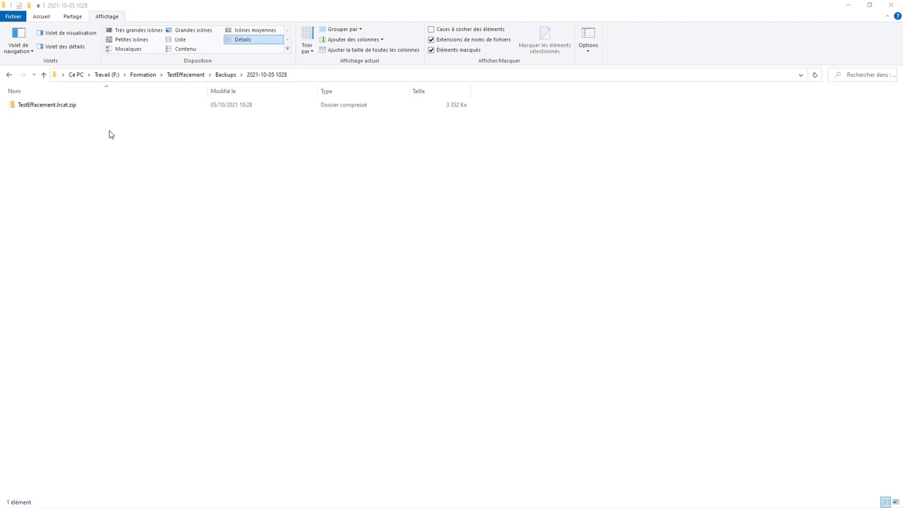
Step: Extract all of TestEffacement.lrcat.zip into its own folder and select TestEffacement.lrcat
{"action": "left_click", "coordinate": [64, 107]}
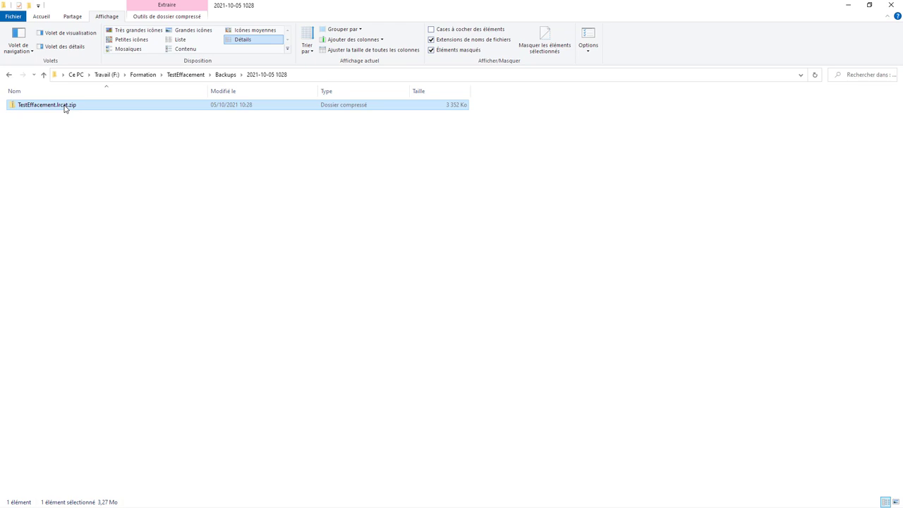
{"action": "left_click", "coordinate": [180, 19]}
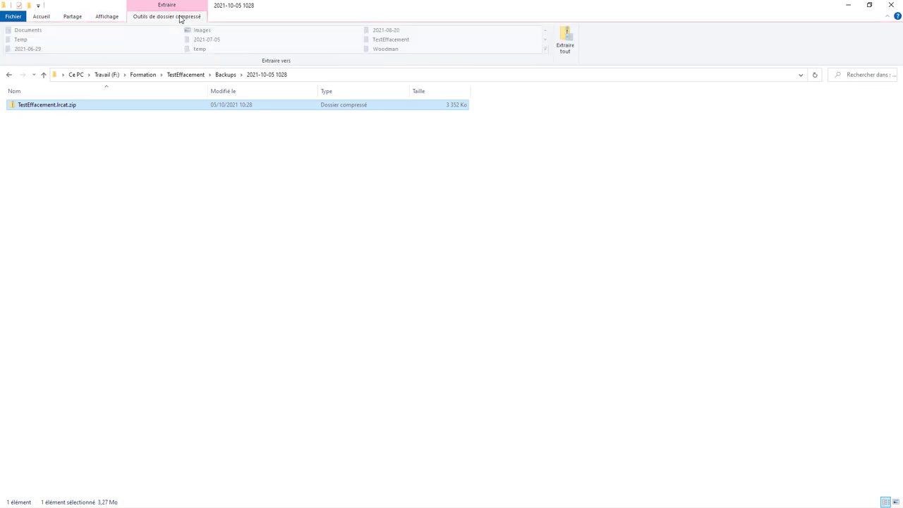
{"action": "left_click", "coordinate": [567, 39]}
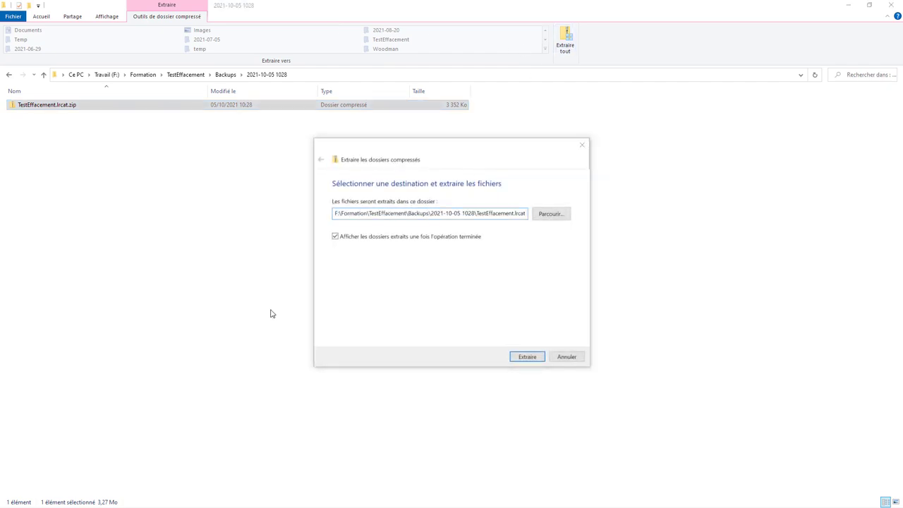
{"action": "left_click", "coordinate": [529, 359]}
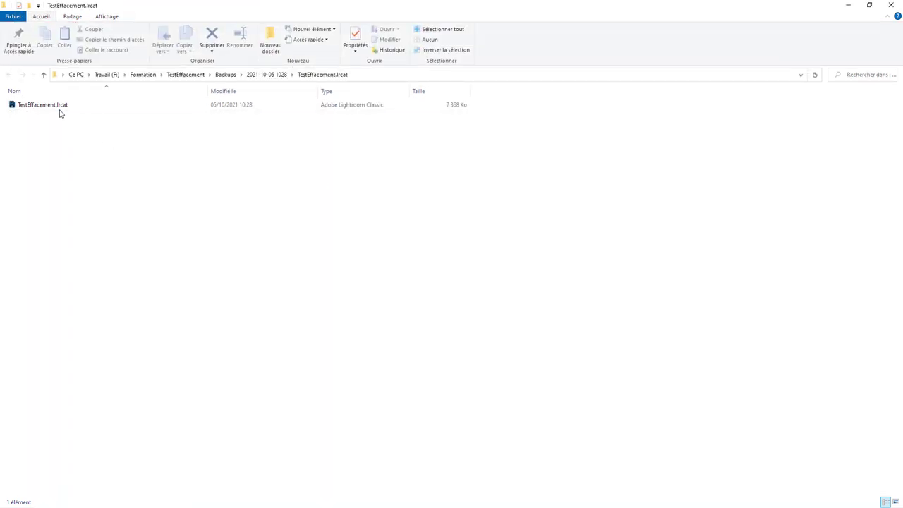
{"action": "left_click", "coordinate": [60, 110]}
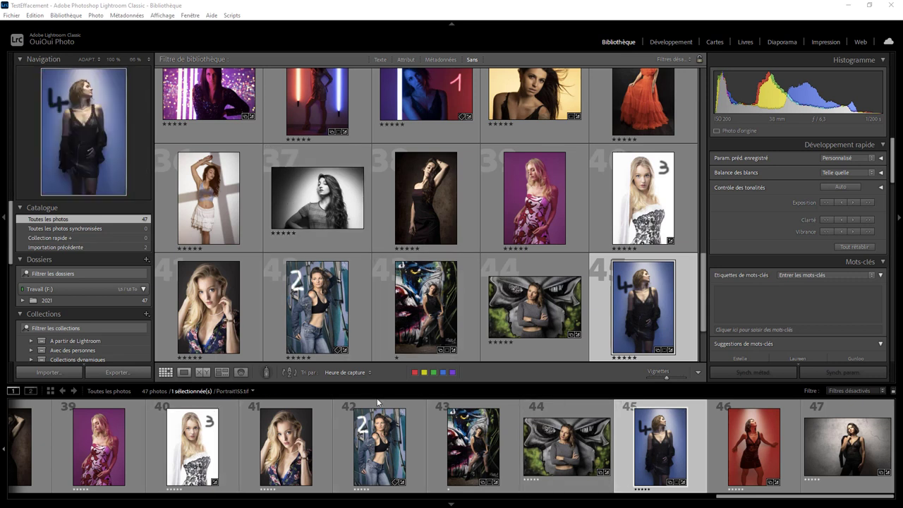
Step: Create a collection named 'Récupération' including the selected photos 40 and 45
{"action": "left_click", "coordinate": [230, 436]}
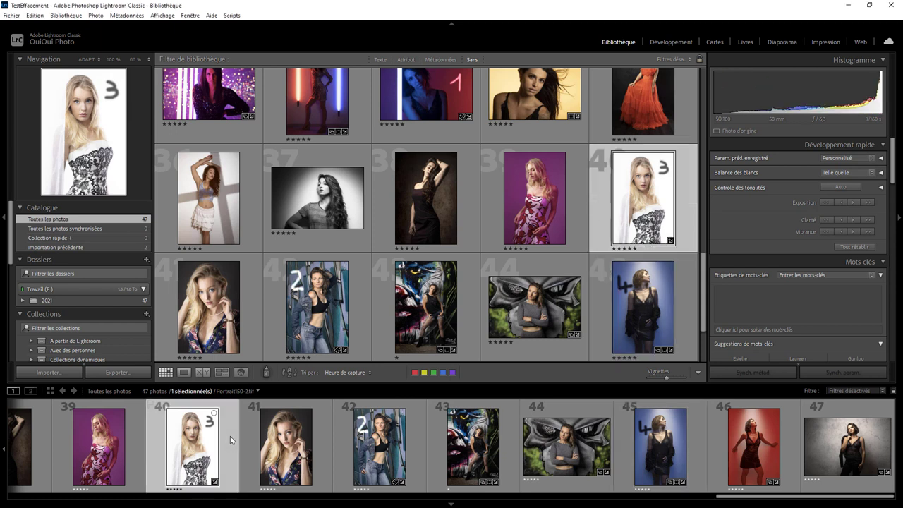
{"action": "left_click", "coordinate": [635, 449], "text": "ctrl"}
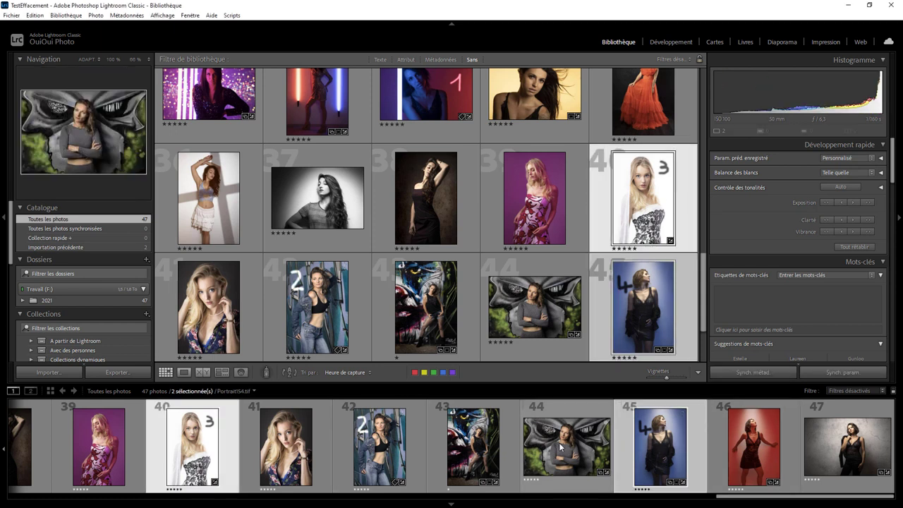
{"action": "left_click", "coordinate": [147, 314]}
{"action": "left_click", "coordinate": [161, 325]}
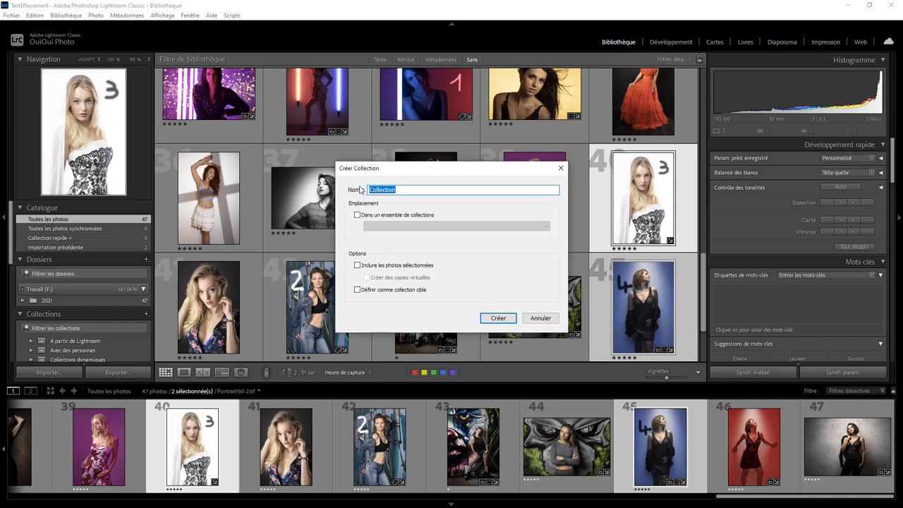
{"action": "type", "text": "Récupération"}
{"action": "left_click", "coordinate": [389, 265]}
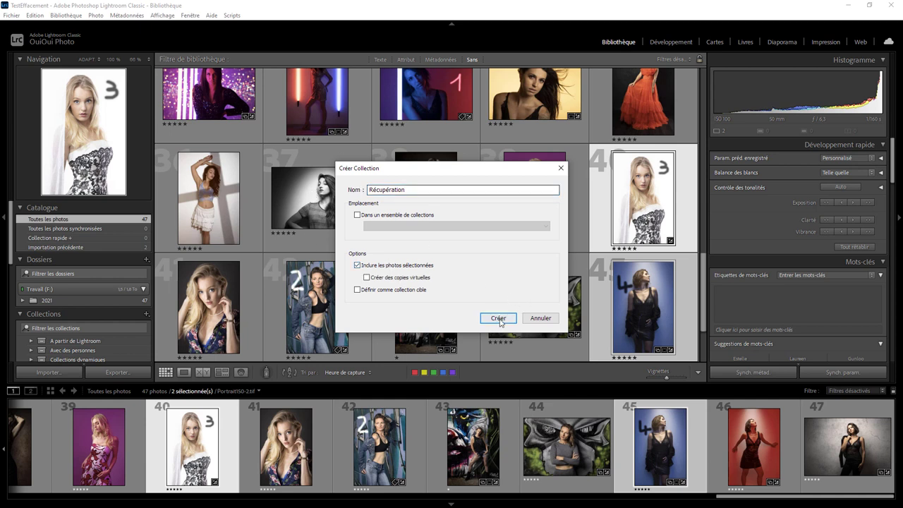
{"action": "left_click", "coordinate": [498, 318]}
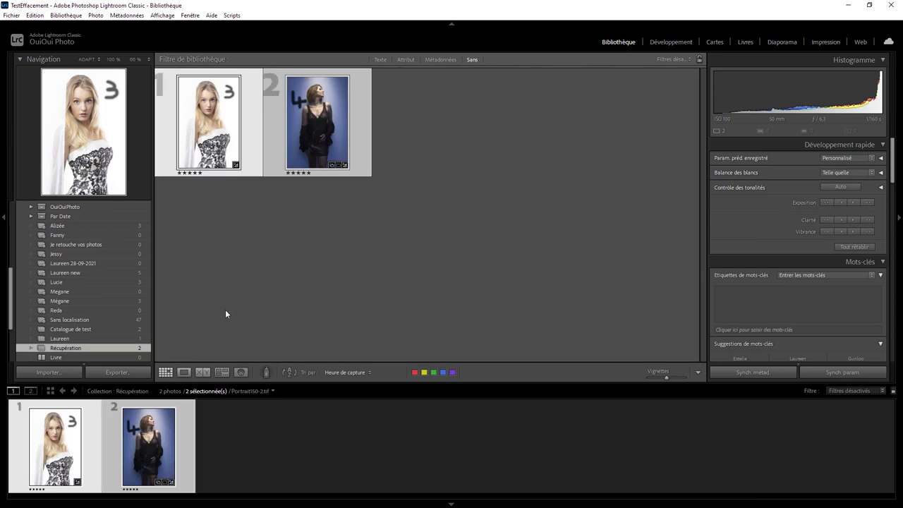
Step: Export the Récupération collection as catalog 'Récupération', excluding original files and available previews
{"action": "right_click", "coordinate": [109, 350]}
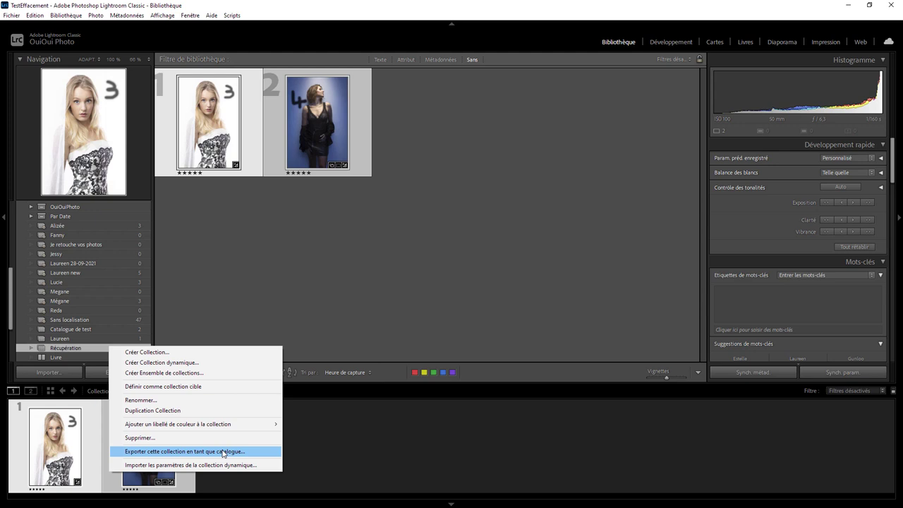
{"action": "left_click", "coordinate": [223, 452]}
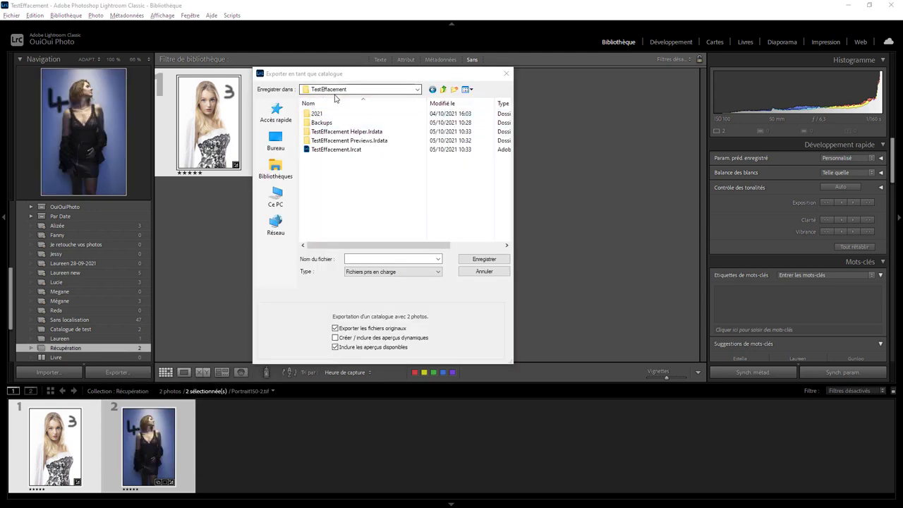
{"action": "left_click", "coordinate": [376, 259]}
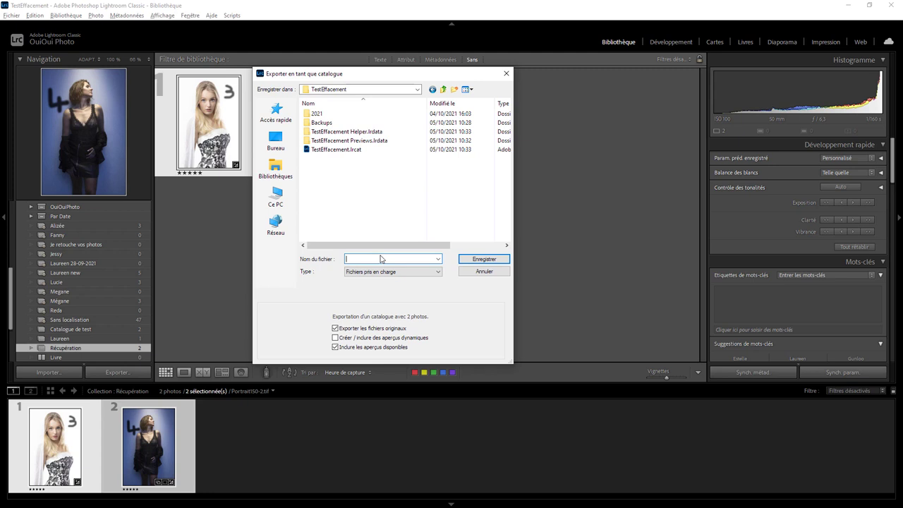
{"action": "type", "text": "Récupération"}
{"action": "left_click", "coordinate": [362, 329]}
{"action": "left_click", "coordinate": [351, 352]}
{"action": "left_click", "coordinate": [429, 260]}
{"action": "left_click", "coordinate": [482, 261]}
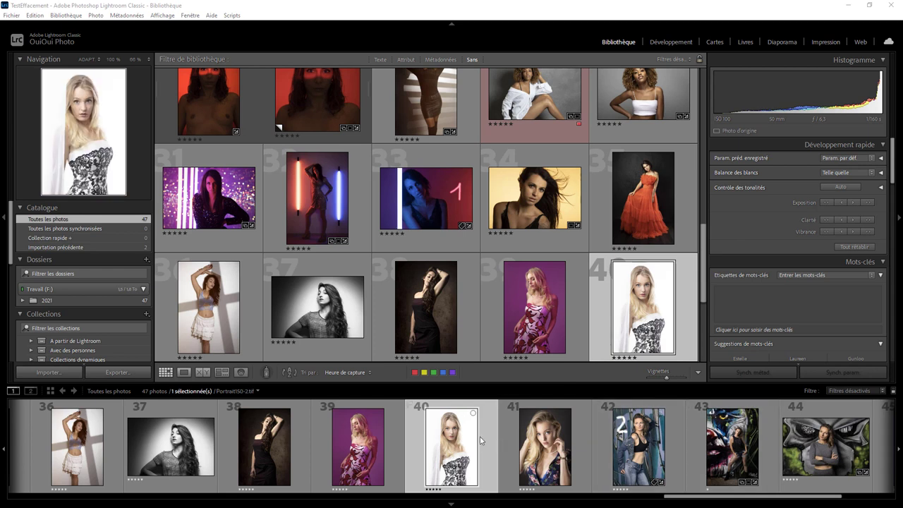
Step: Import from another catalog, choosing Récupération.lrcat in TestEffacement\Récupération as the source
{"action": "left_click_drag", "start_coordinate": [678, 497], "coordinate": [734, 496]}
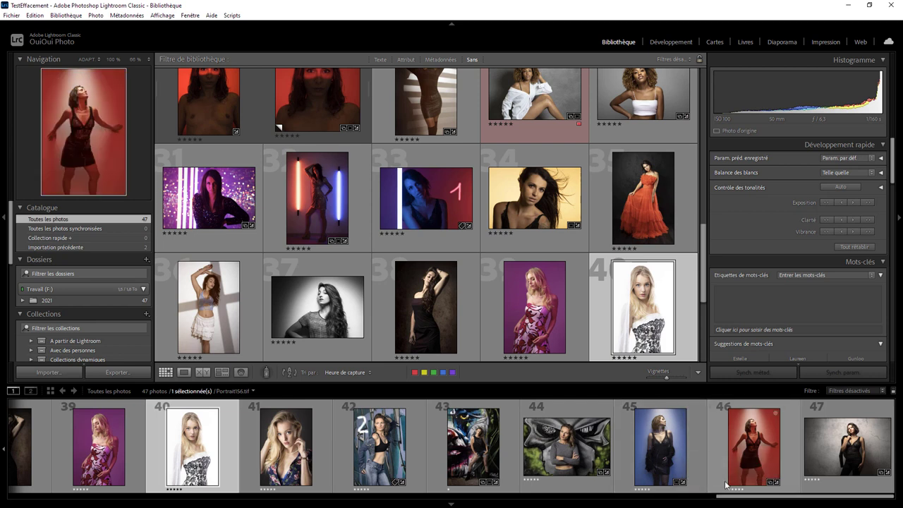
{"action": "left_click", "coordinate": [15, 15]}
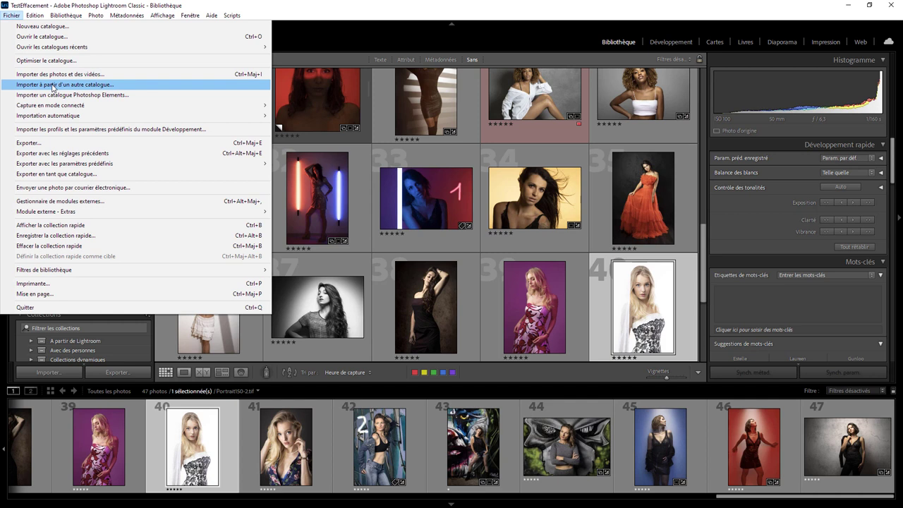
{"action": "left_click", "coordinate": [52, 85]}
{"action": "left_click_drag", "start_coordinate": [502, 119], "coordinate": [390, 90]}
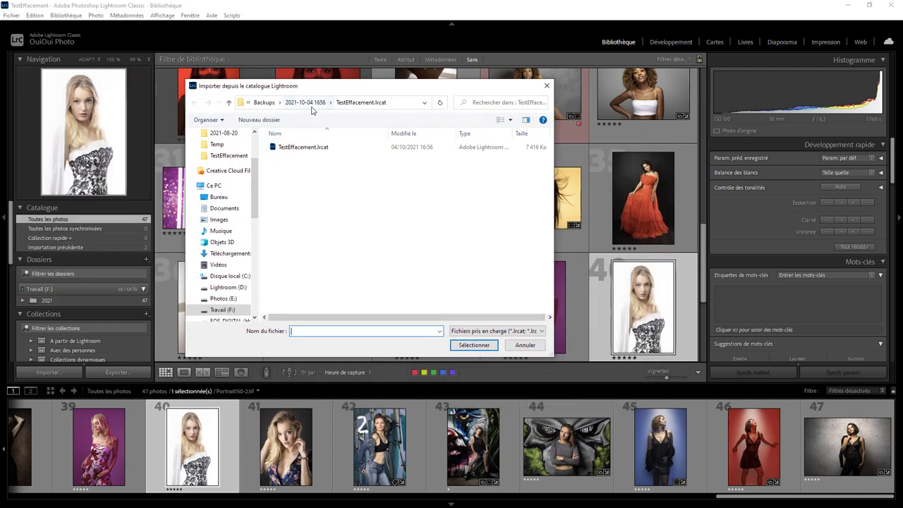
{"action": "left_click", "coordinate": [265, 103]}
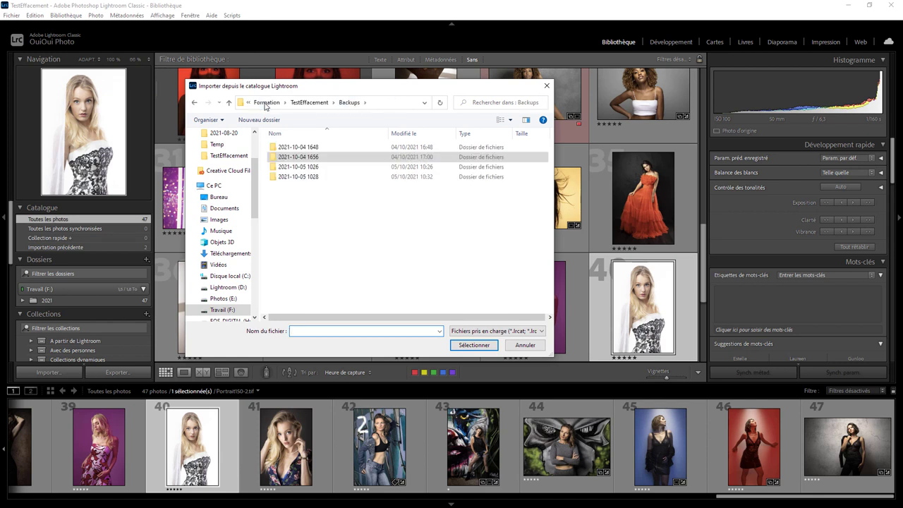
{"action": "left_click", "coordinate": [309, 103]}
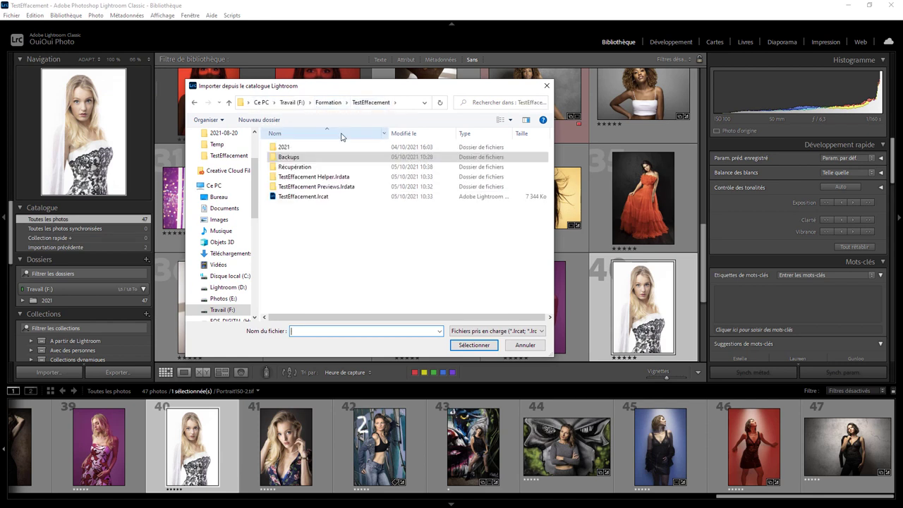
{"action": "double_click", "coordinate": [302, 170]}
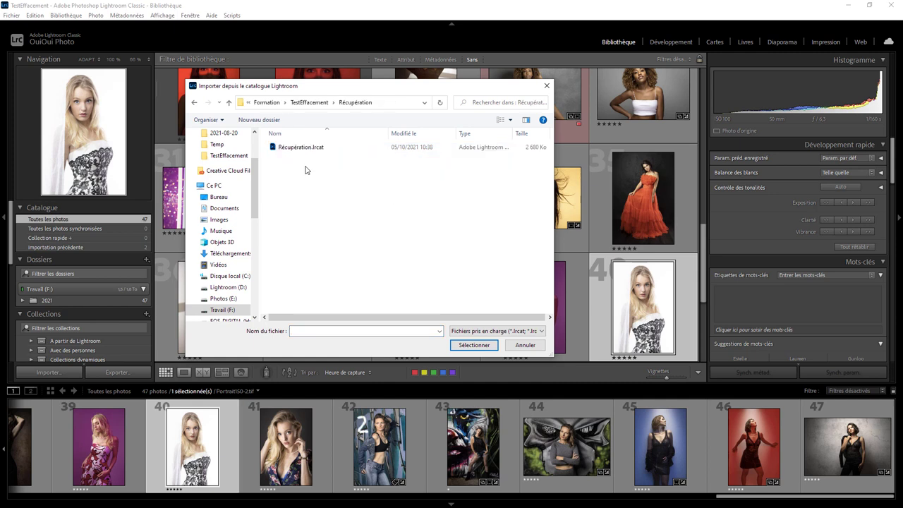
{"action": "left_click", "coordinate": [305, 151]}
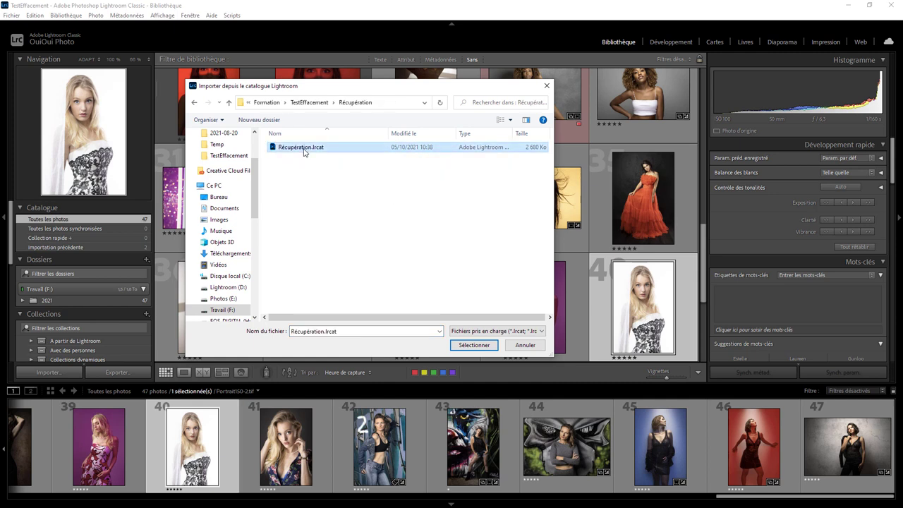
{"action": "left_click", "coordinate": [474, 345]}
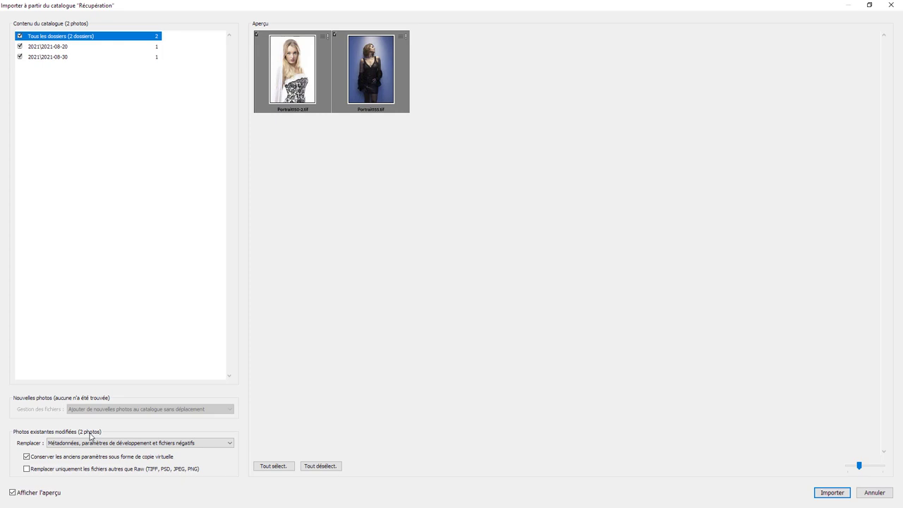
Step: Import both Récupération photos, replacing metadata, development settings and negatives without keeping old settings
{"action": "left_click", "coordinate": [228, 445]}
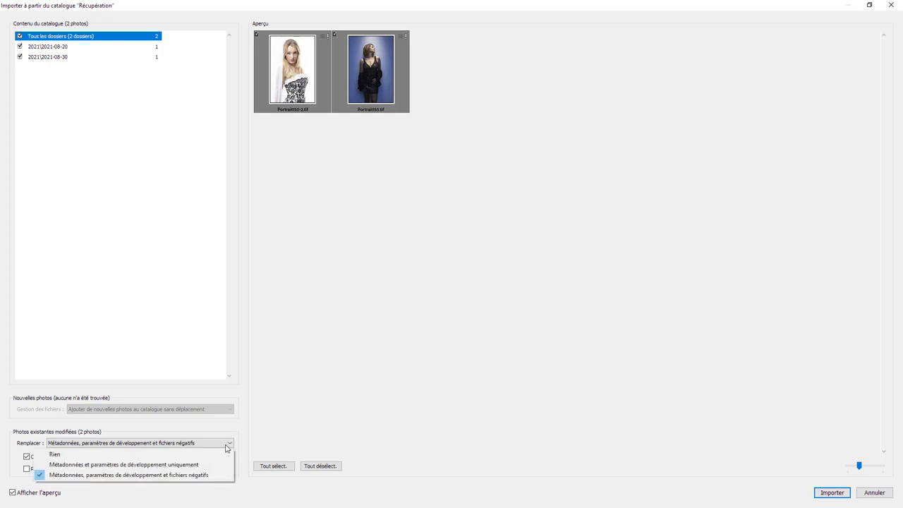
{"action": "left_click", "coordinate": [190, 475]}
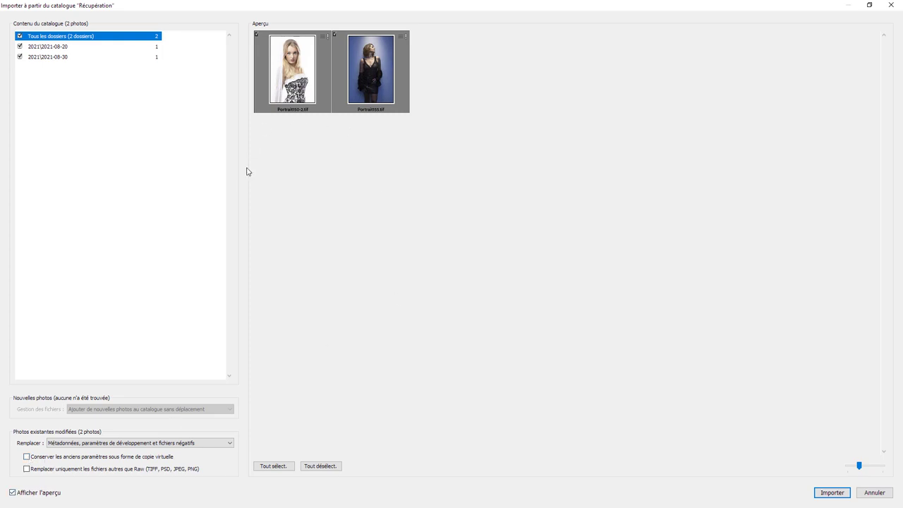
{"action": "left_click", "coordinate": [832, 493]}
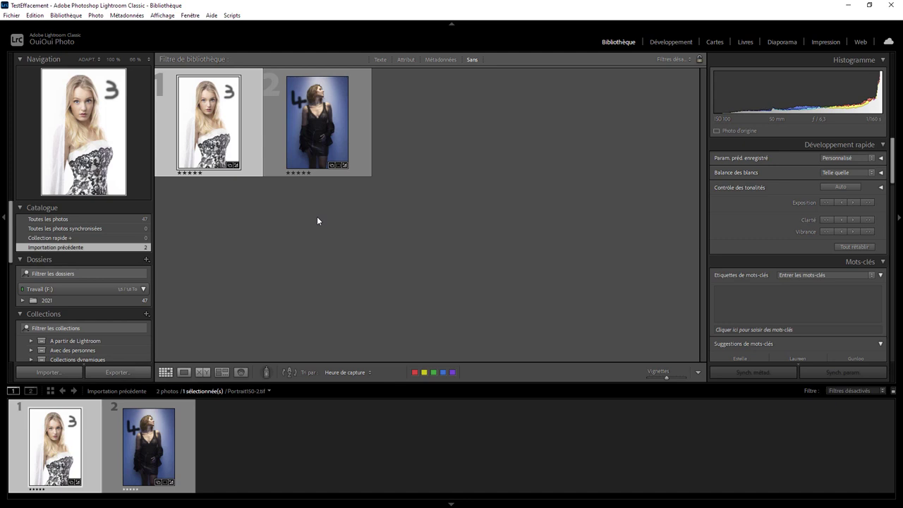
Step: Clear the selection of both Previous Import photos via Edition > Ne rien sélectionner
{"action": "left_click", "coordinate": [36, 15]}
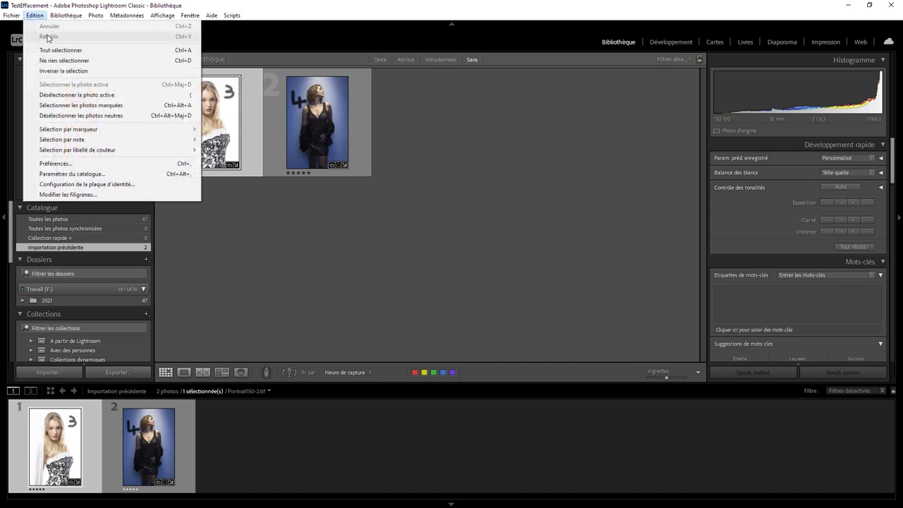
{"action": "key", "text": "ctrl+d"}
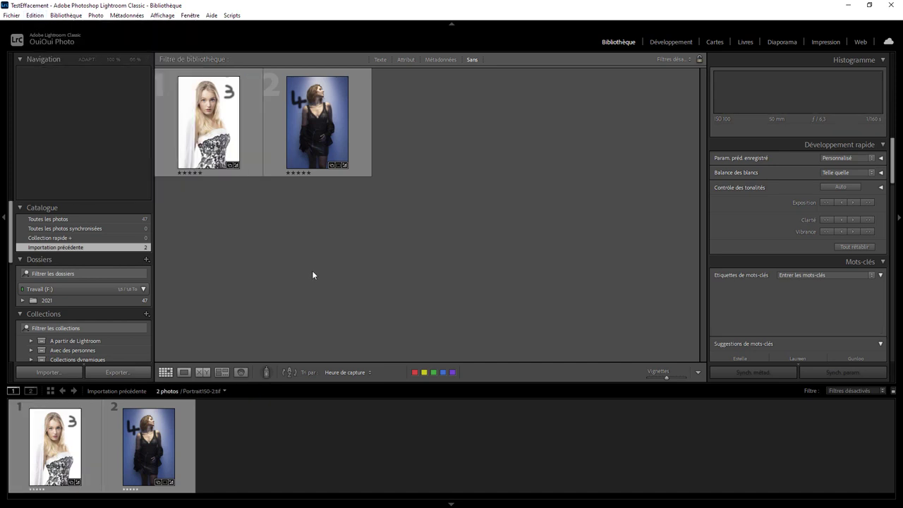